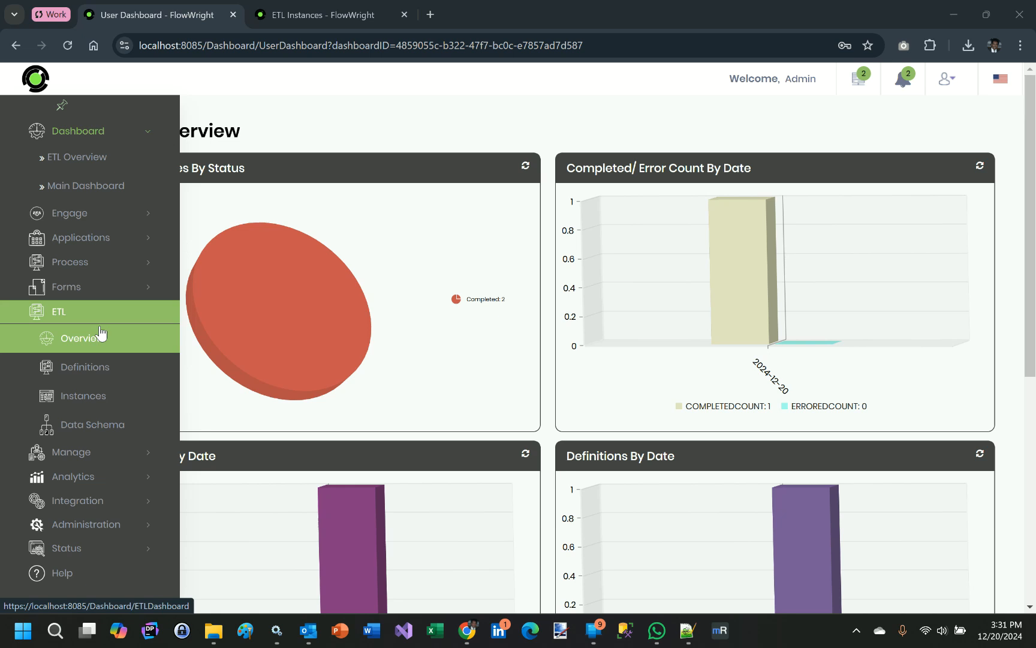
# Step: Open the ETL Overview dashboard and look through its instance, definition and log charts
pyautogui.click(58, 343)
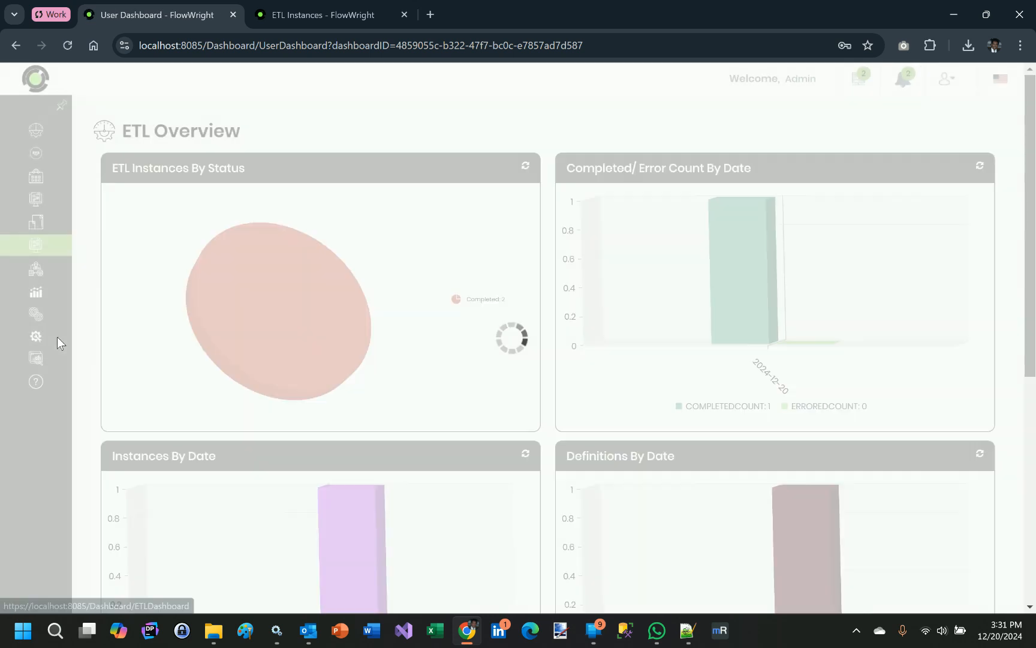
pyautogui.moveTo(360, 331)
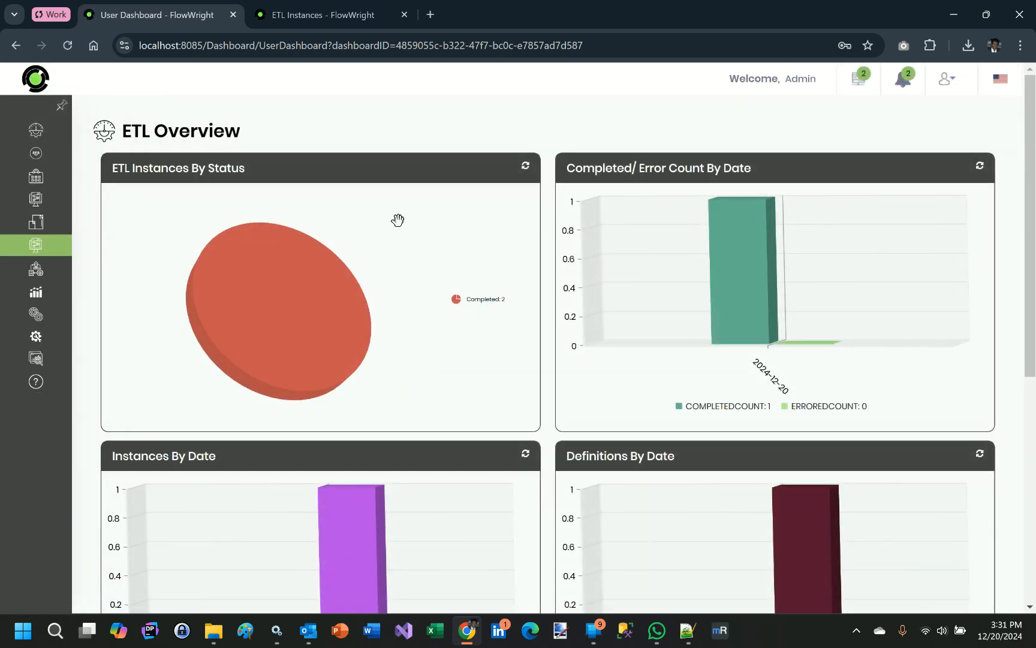
pyautogui.scroll(-7, 397, 220)
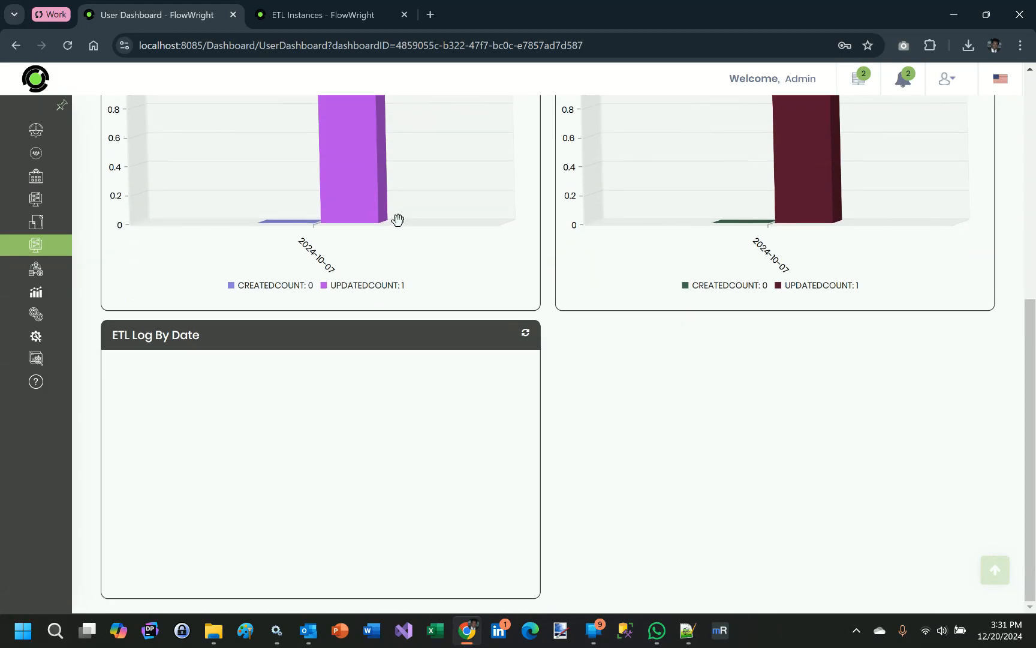
pyautogui.scroll(7, 398, 220)
# Step: Open the SampleData schema from the ETL data schemas, examine its file type, field names, data types and formats, and close it
pyautogui.moveTo(105, 377)
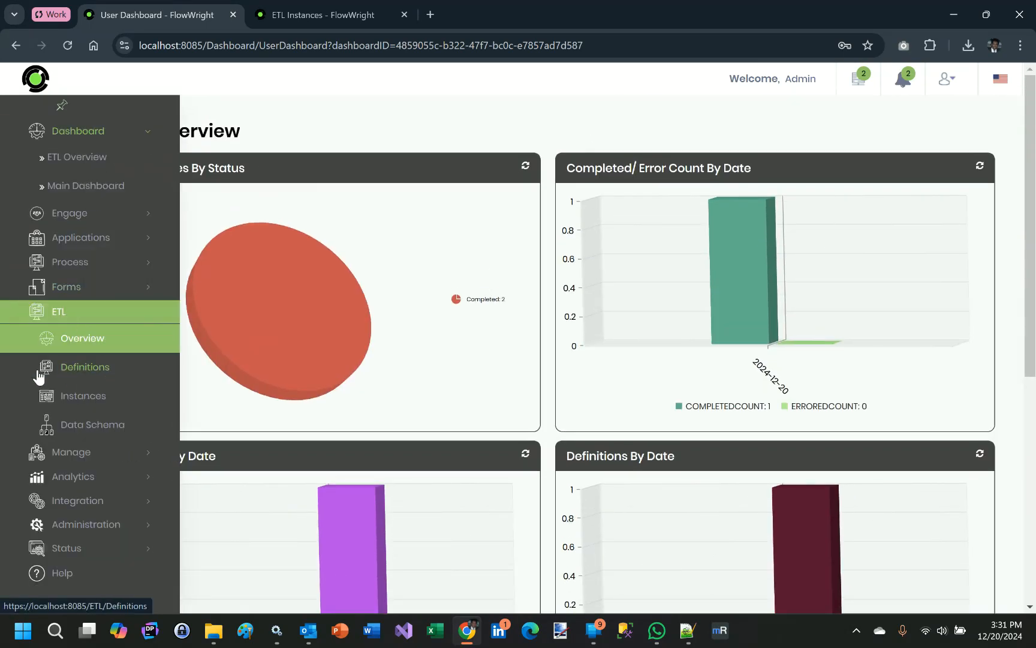
pyautogui.click(96, 426)
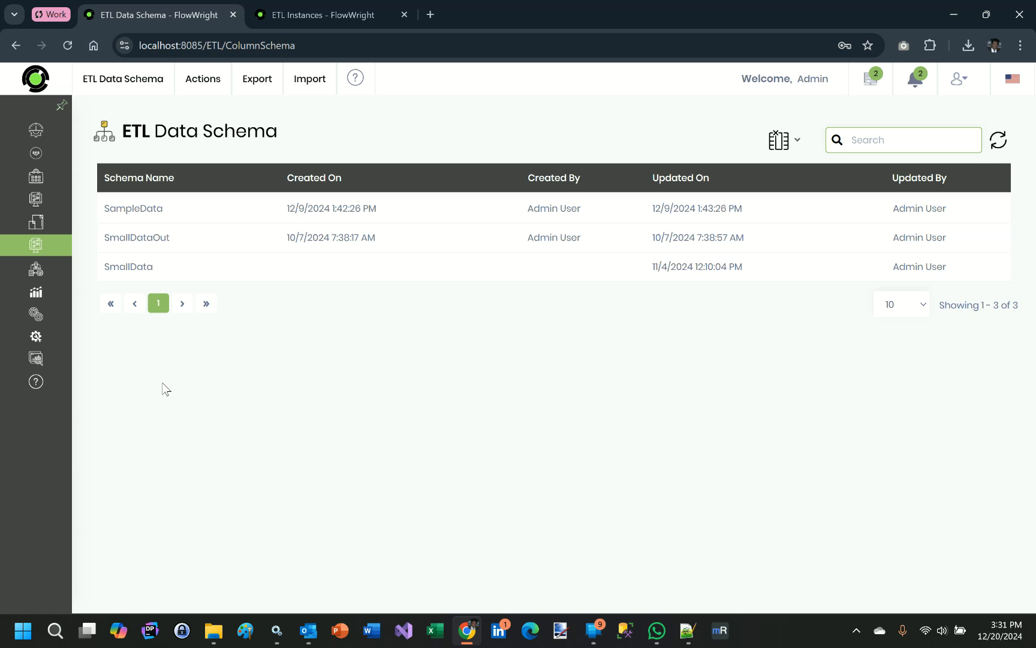
pyautogui.doubleClick(159, 209)
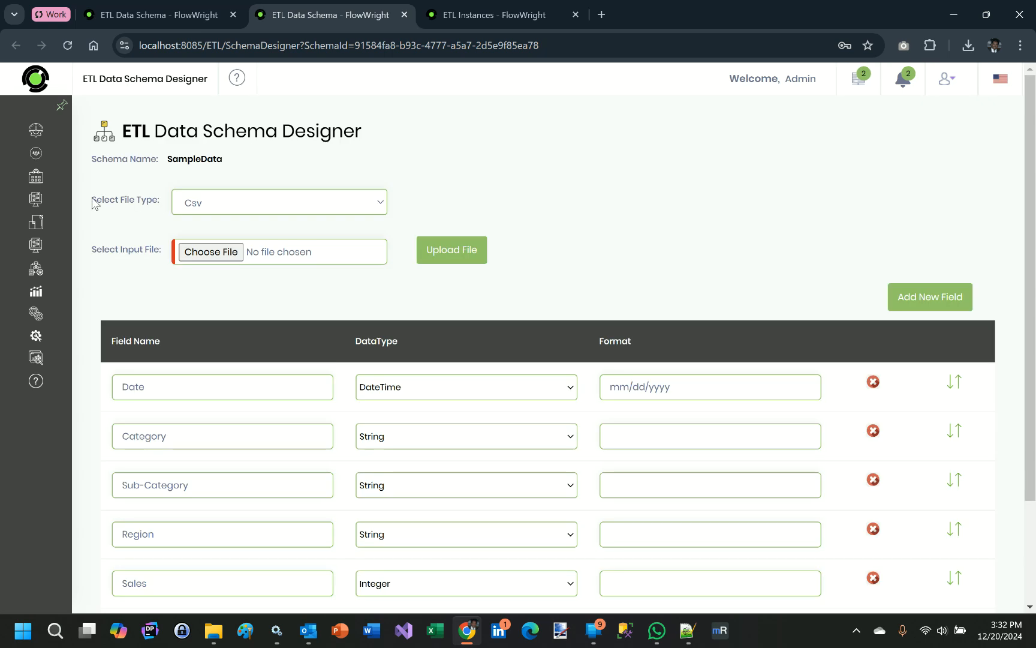
pyautogui.click(243, 207)
pyautogui.click(243, 206)
pyautogui.scroll(-2, 779, 251)
pyautogui.scroll(-1, 777, 248)
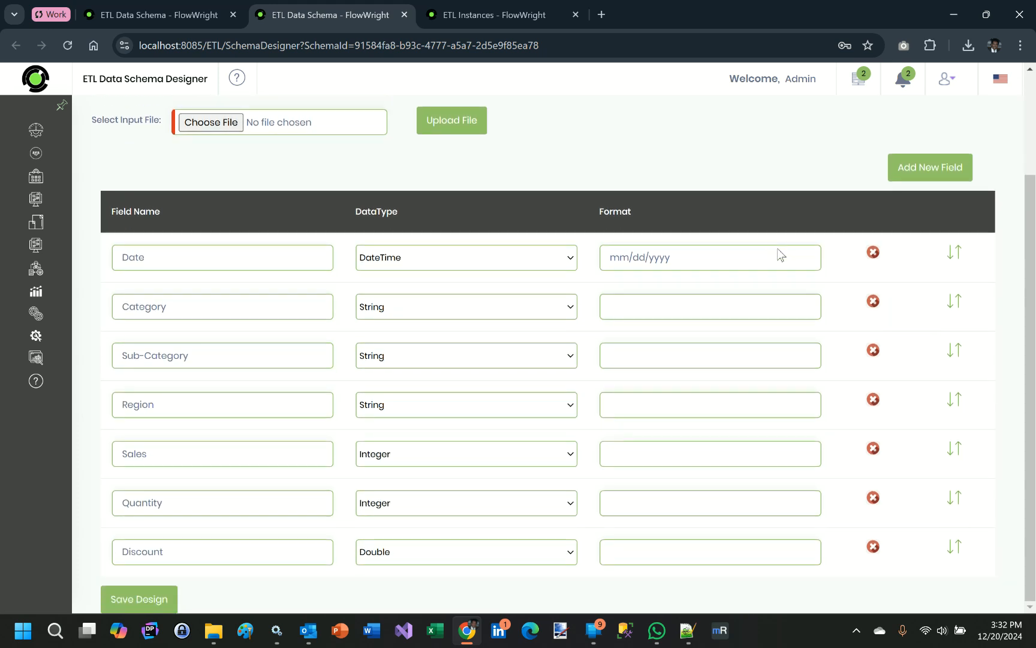
pyautogui.scroll(2, 777, 252)
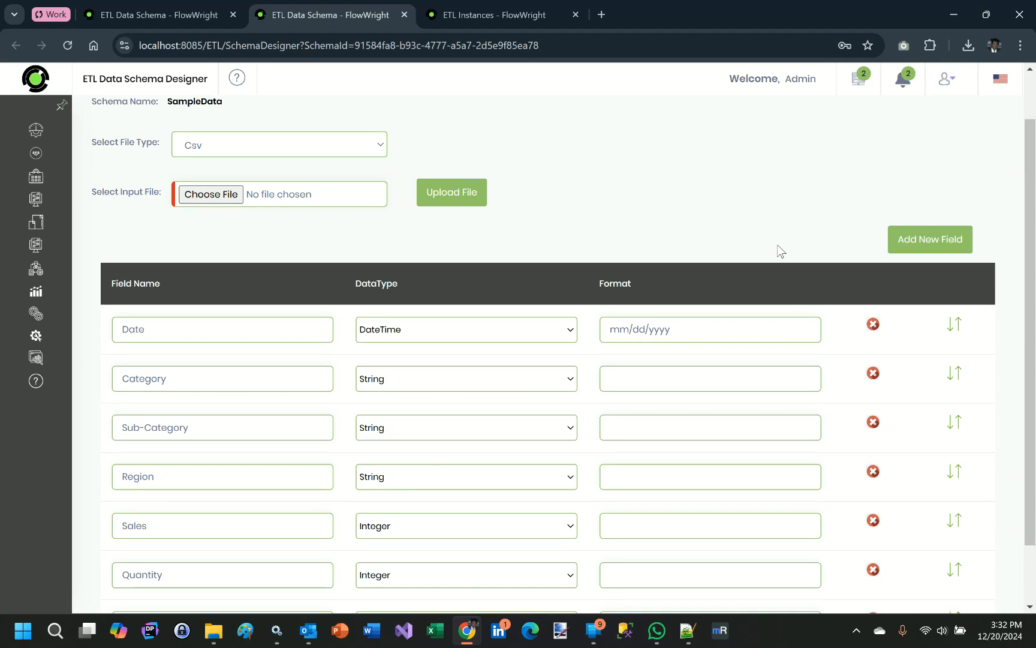
pyautogui.scroll(1, 779, 251)
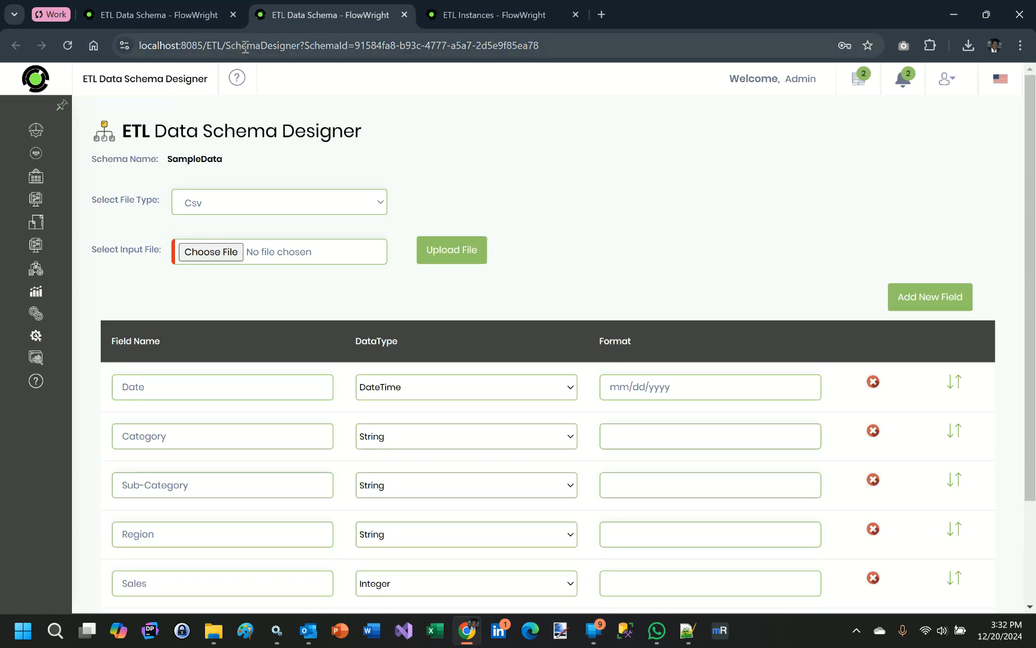
pyautogui.click(404, 15)
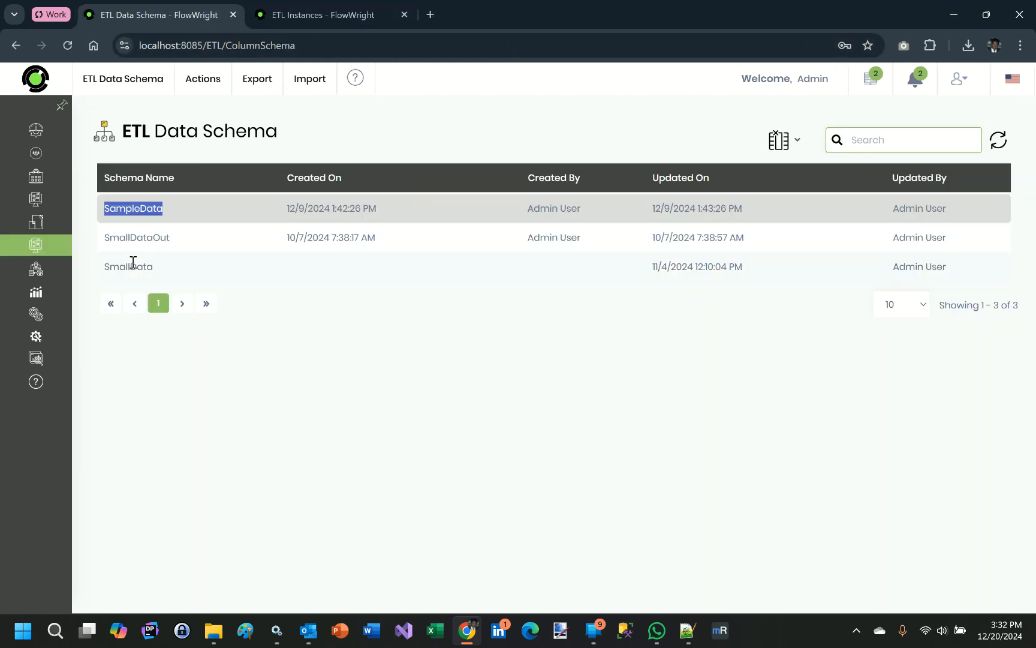
# Step: Open the SmallData schema in the designer, examine its full list of fields and data types, and close it
pyautogui.doubleClick(163, 266)
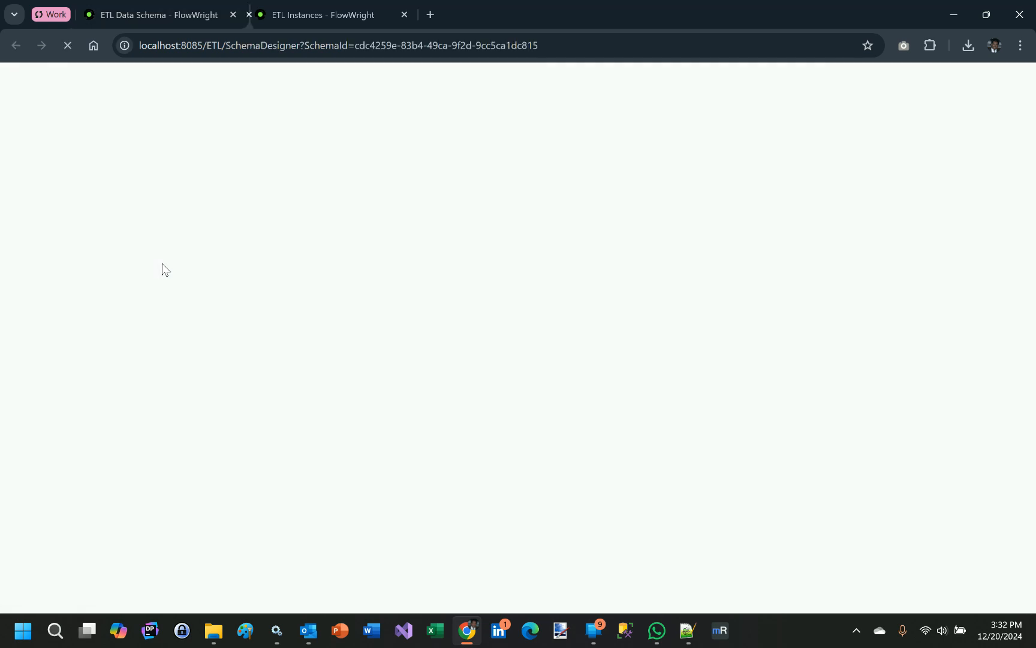
pyautogui.scroll(-3, 240, 365)
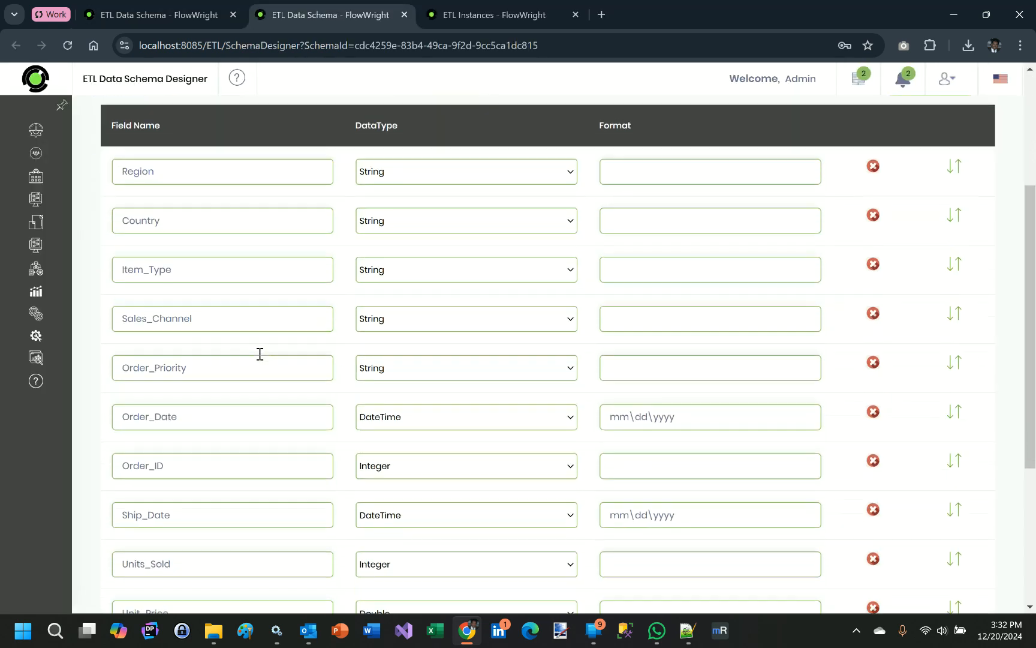
pyautogui.scroll(-4, 234, 302)
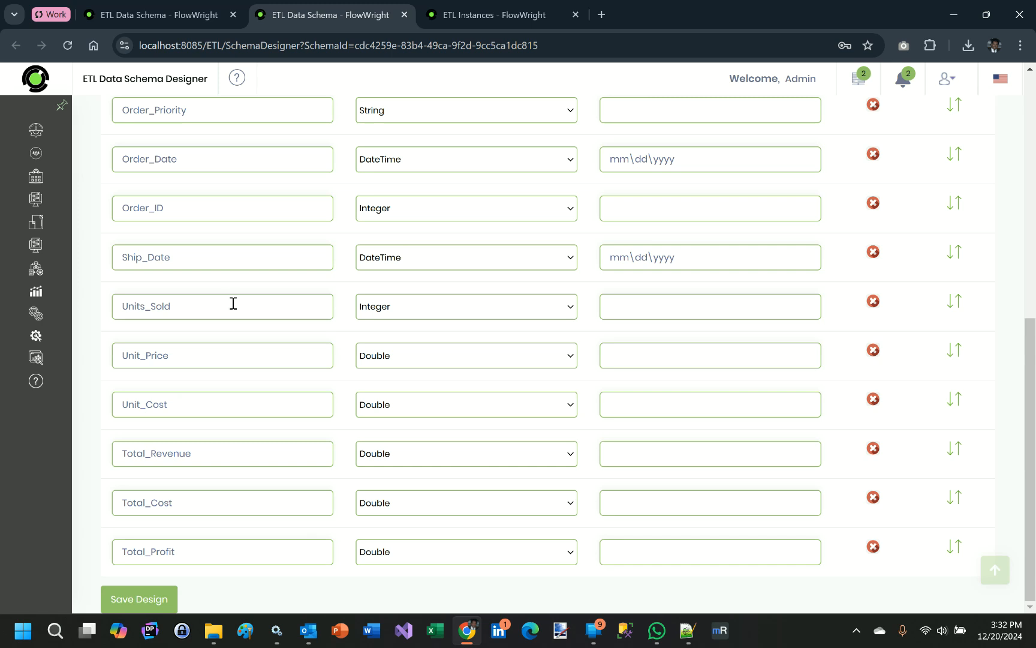
pyautogui.scroll(7, 233, 303)
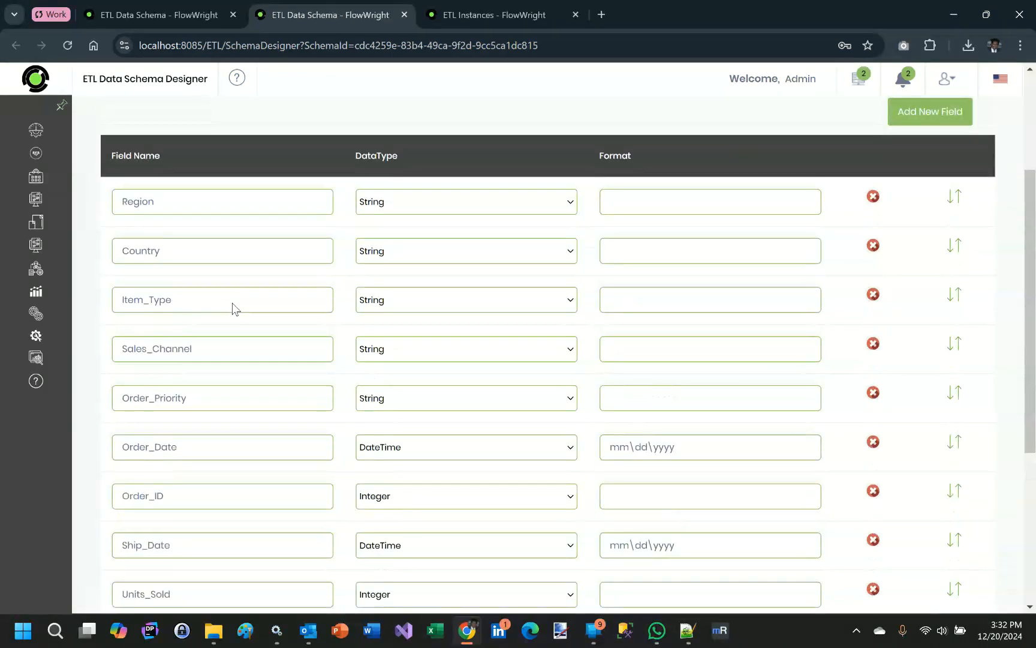
pyautogui.scroll(1, 234, 304)
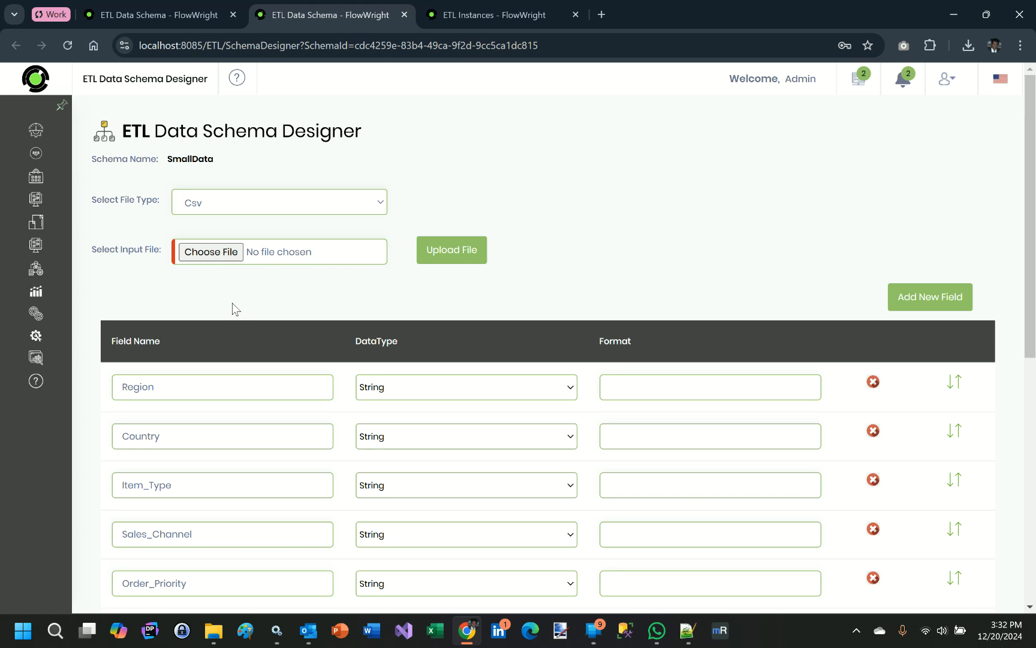
pyautogui.click(404, 15)
# Step: Open the ETL definitions list and review the action, view, export, security and utility commands available for definitions
pyautogui.moveTo(39, 360)
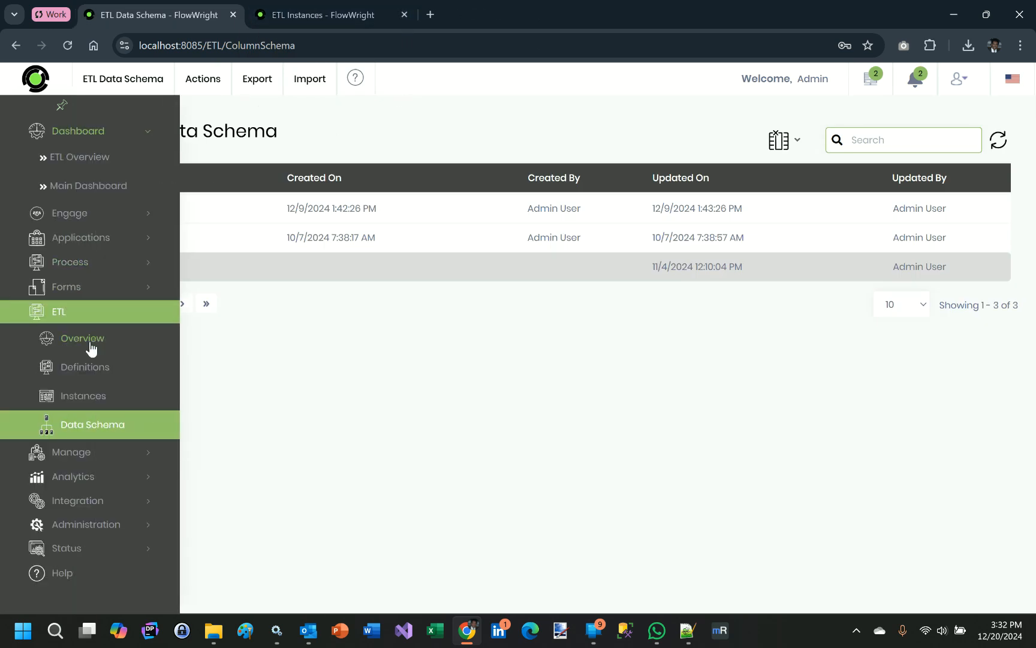
pyautogui.click(91, 370)
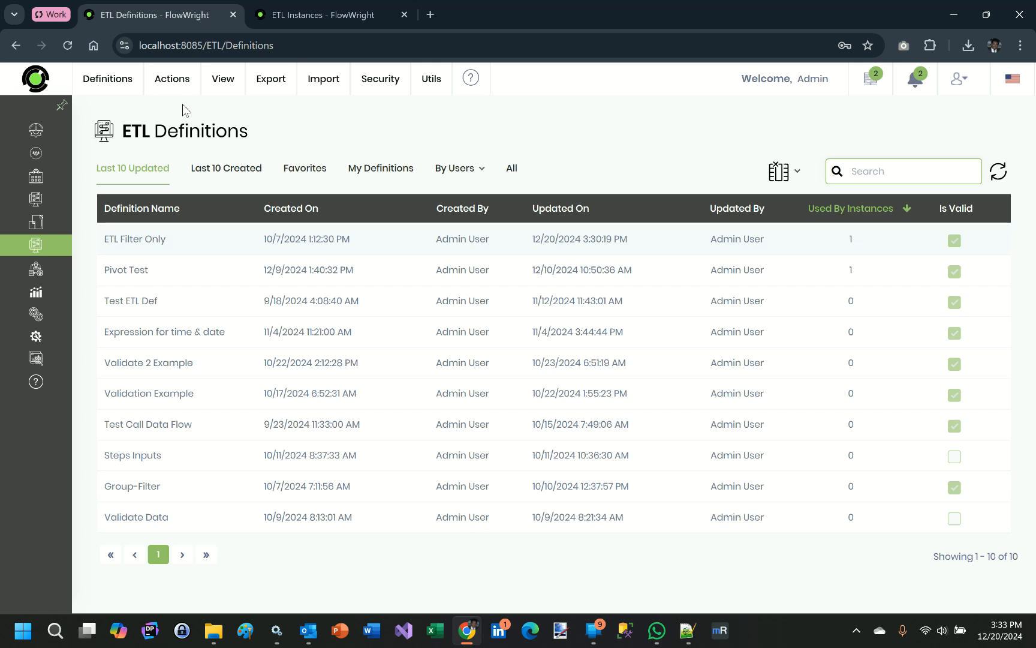
pyautogui.click(172, 80)
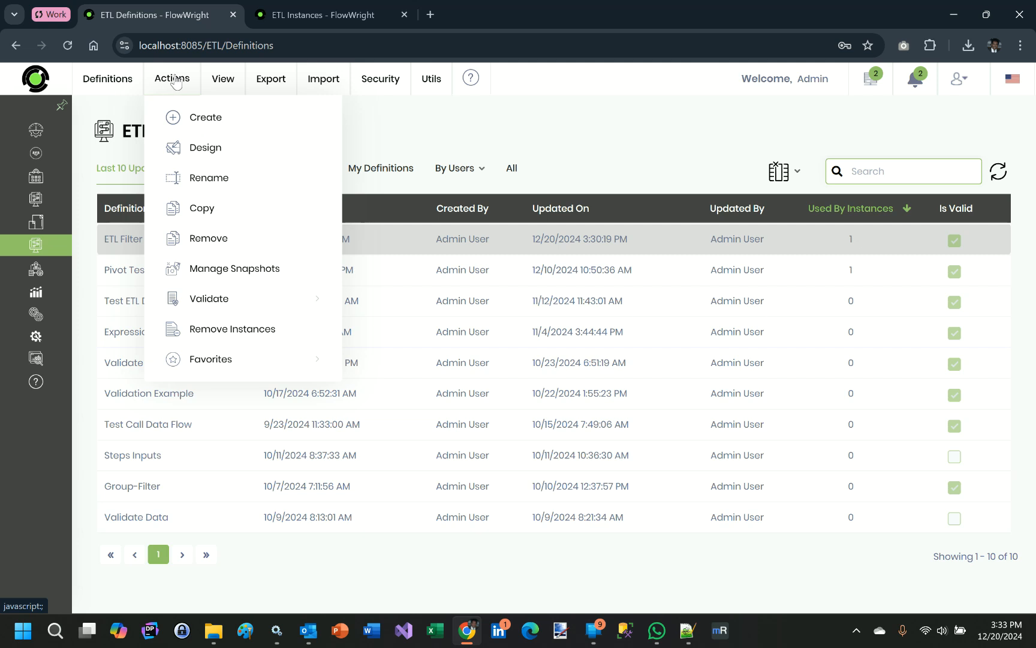
pyautogui.click(219, 83)
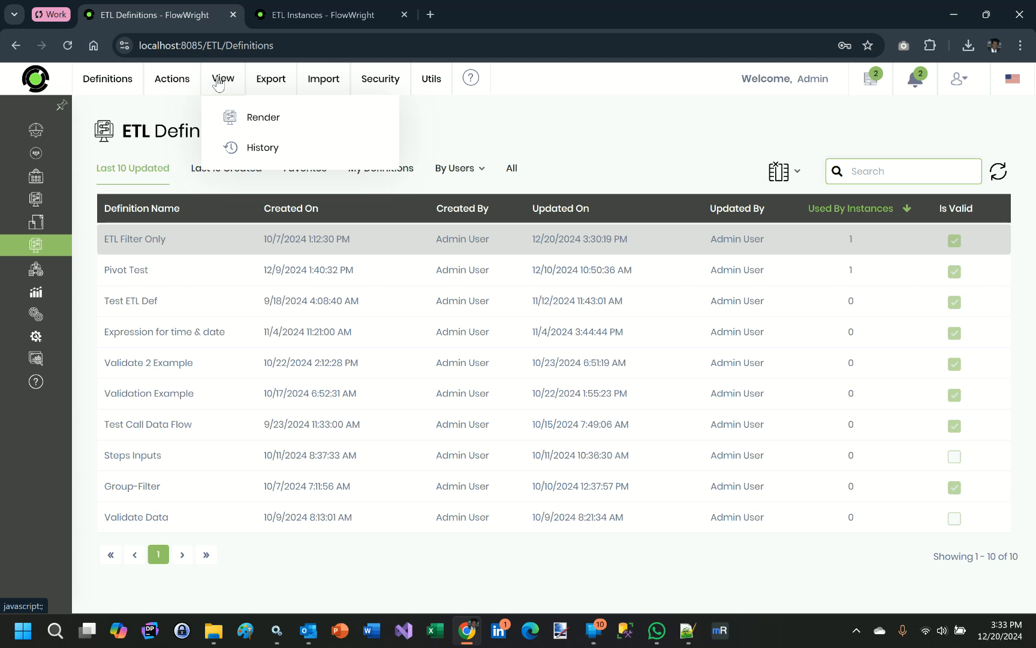
pyautogui.click(256, 81)
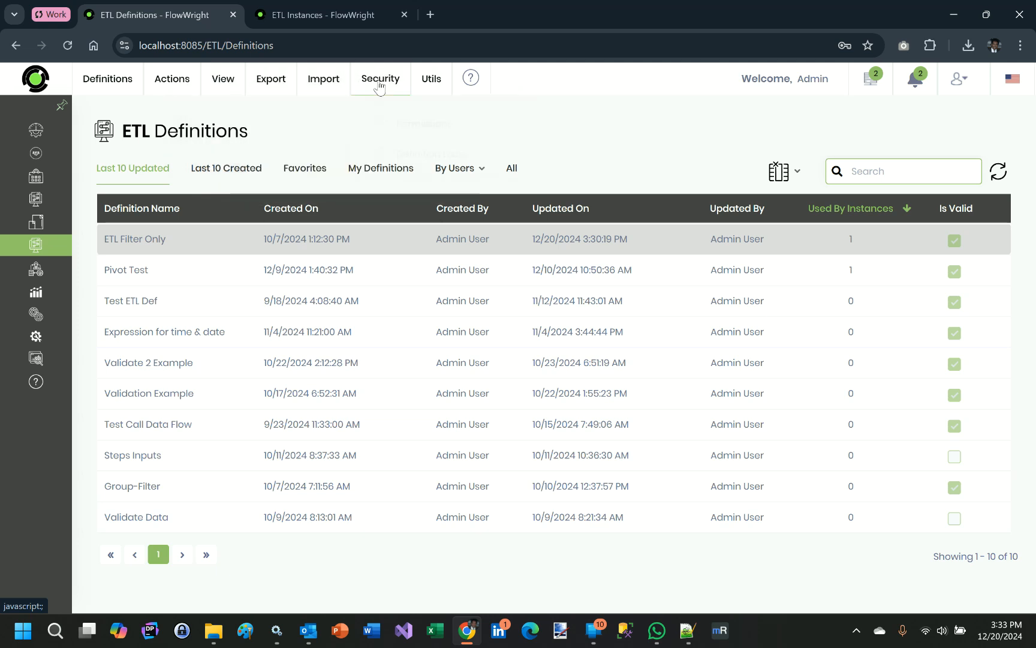
pyautogui.moveTo(434, 84)
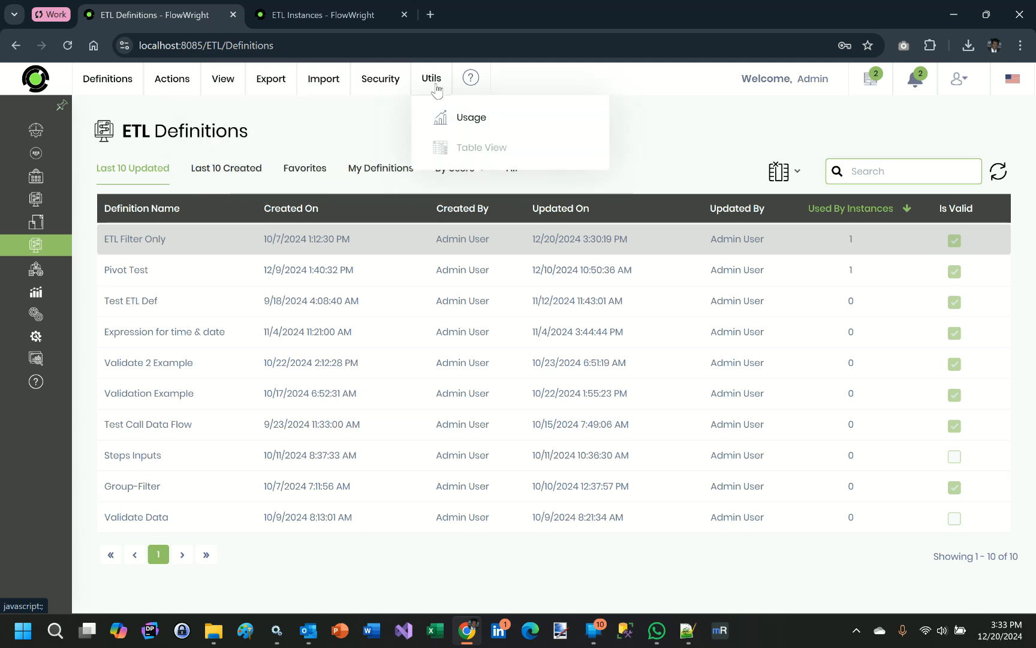
# Step: Open the ETL Filter Only definition in the designer and inspect the input file path of its CSV Input file step
pyautogui.doubleClick(192, 251)
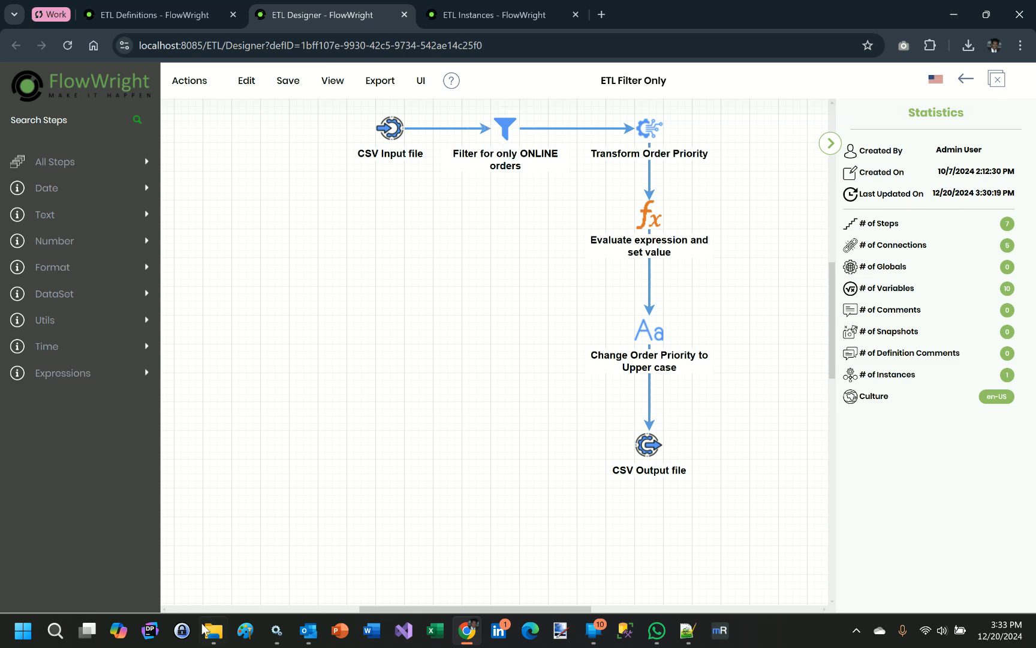
pyautogui.click(385, 129)
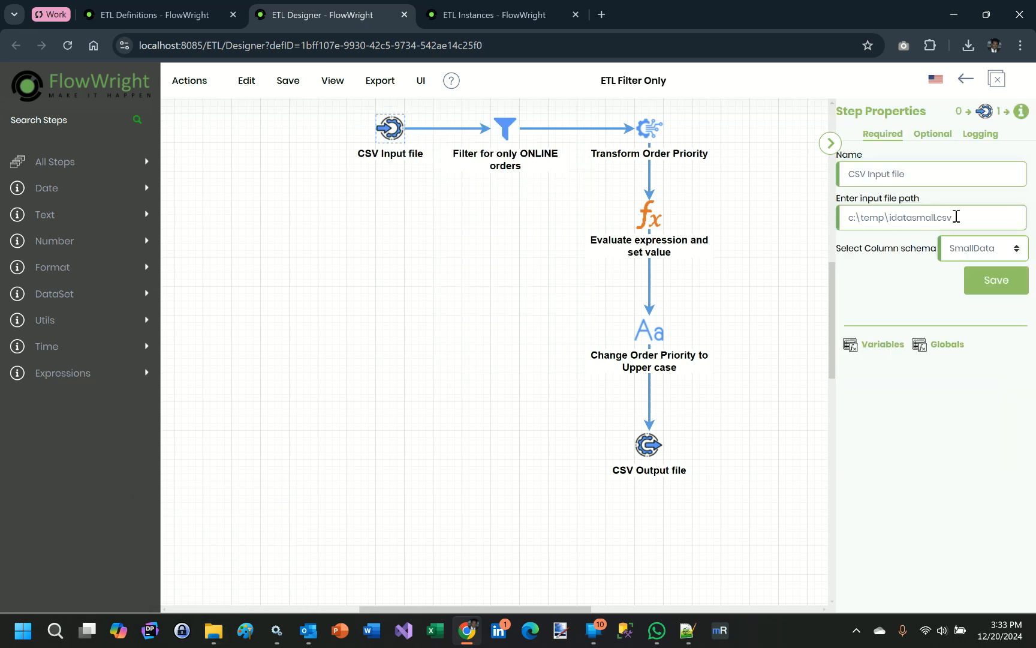
pyautogui.tripleClick(893, 217)
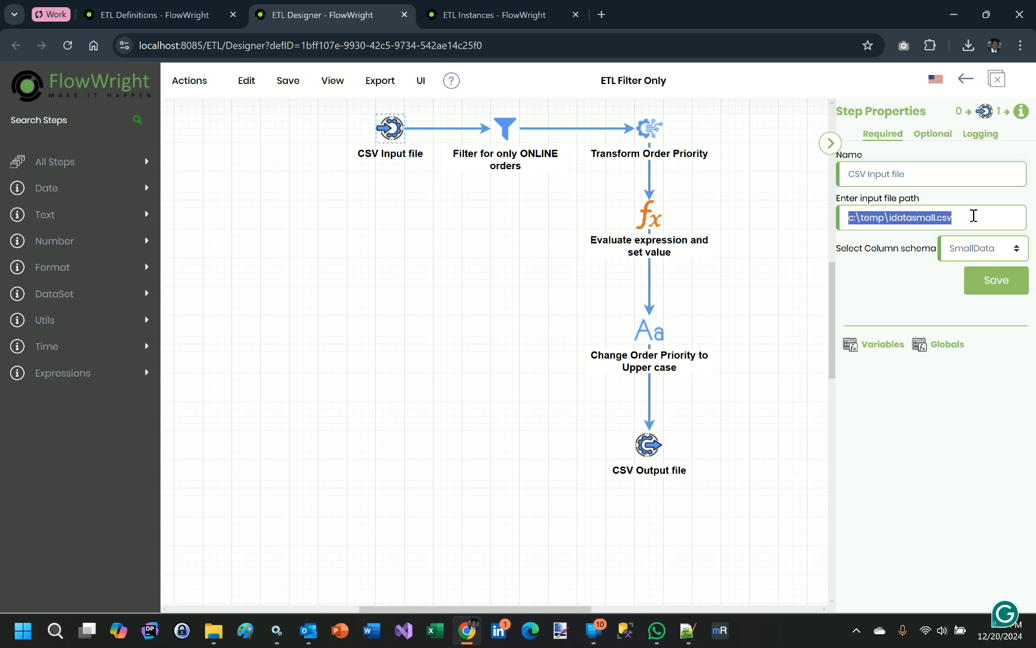
# Step: Switch to File Explorer, view idatasmall.csv from the C: drive's Temp folder in Excel, close it and return to the ETL designer
pyautogui.click(211, 641)
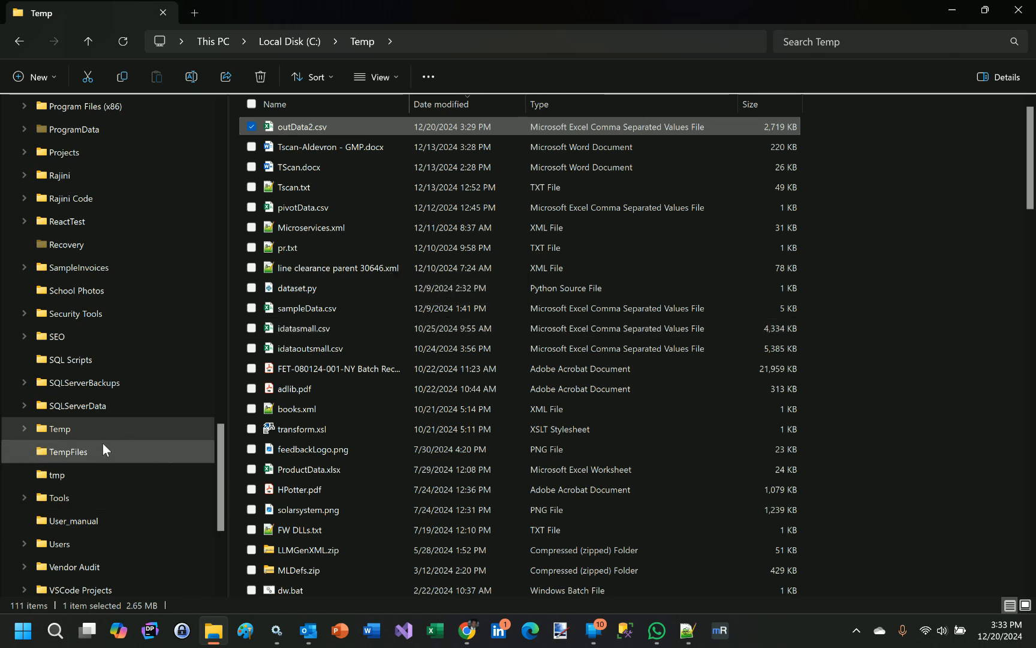
pyautogui.click(79, 425)
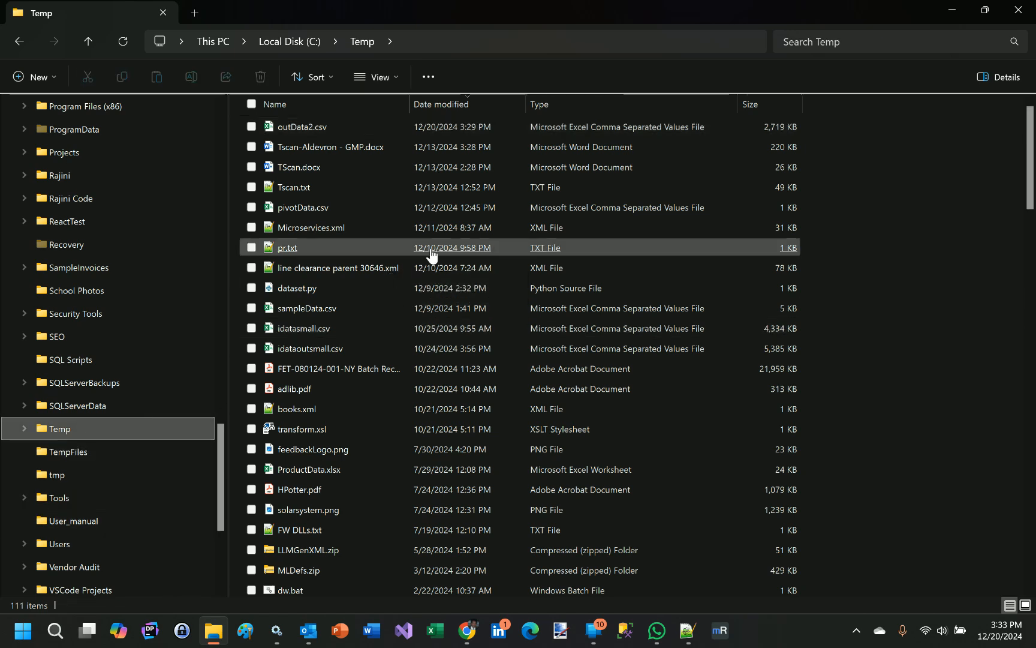
pyautogui.click(309, 338)
pyautogui.doubleClick(310, 334)
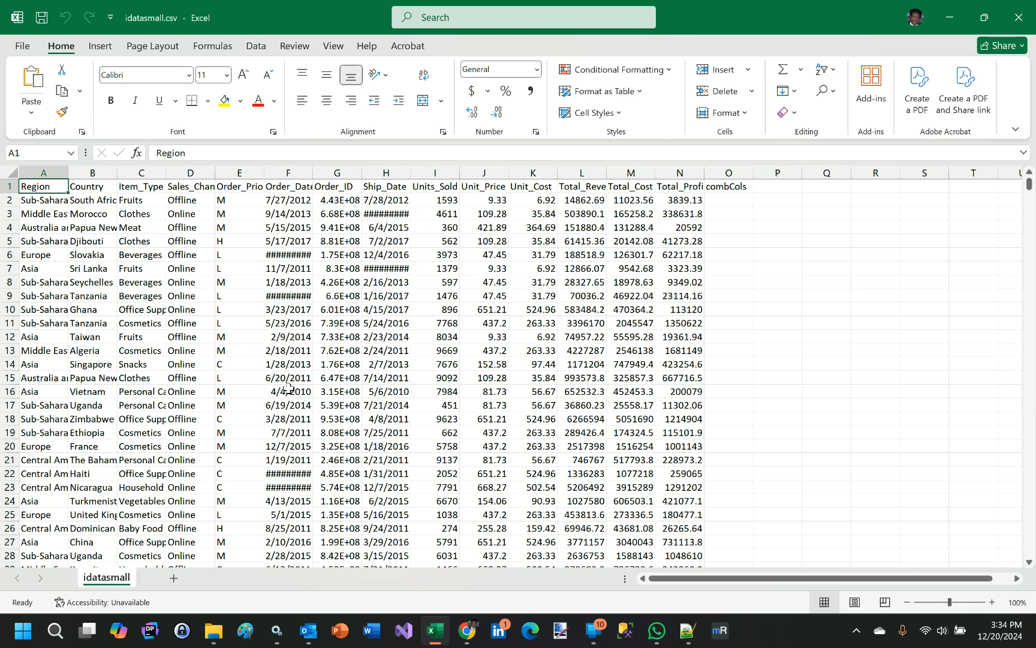
pyautogui.click(1017, 18)
pyautogui.click(467, 631)
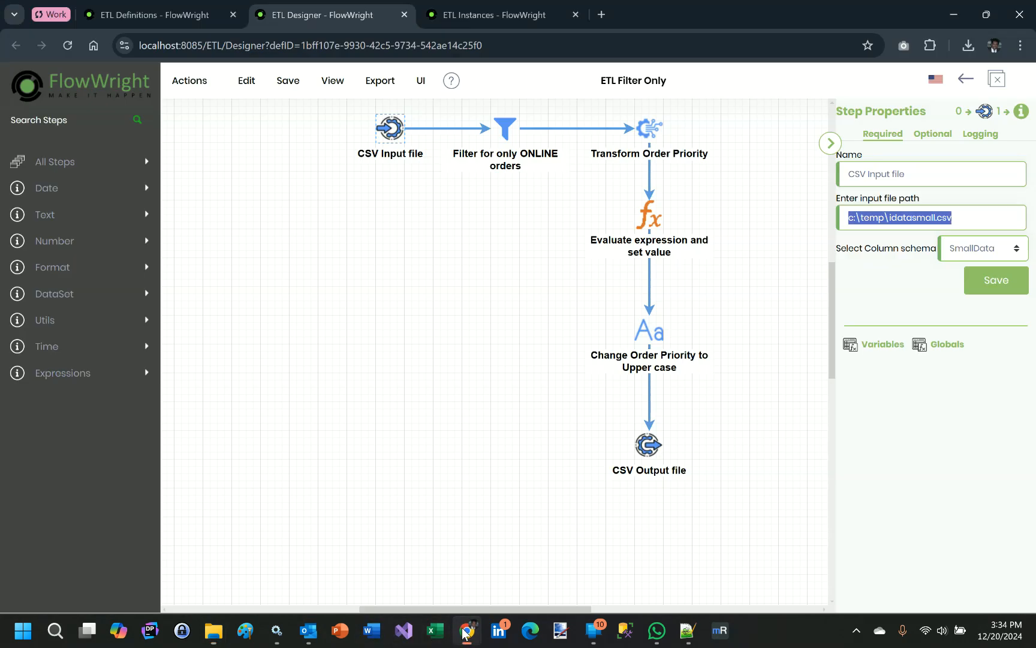
# Step: Review the filter expression of the ONLINE orders step and the transform list of Transform Order Priority, leaving both dialogs without saving
pyautogui.click(496, 128)
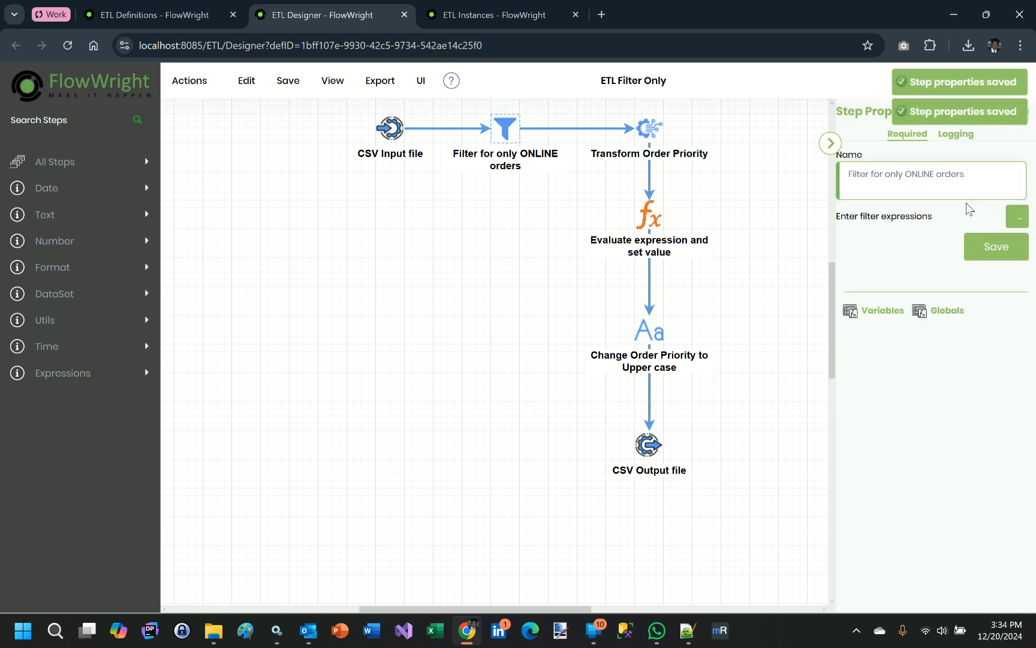
pyautogui.click(1018, 217)
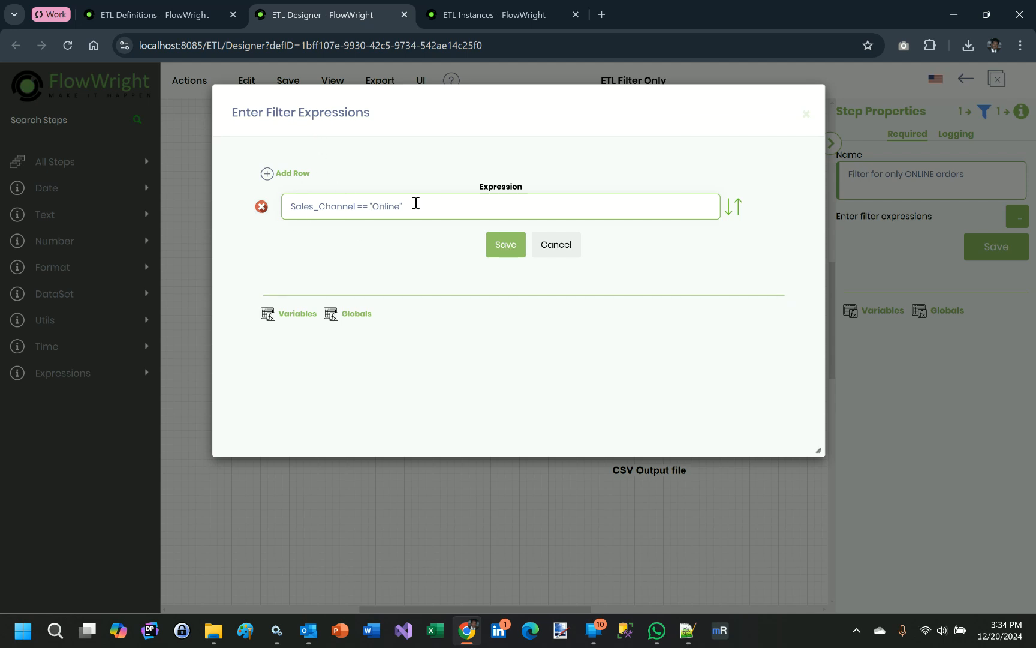
pyautogui.click(556, 246)
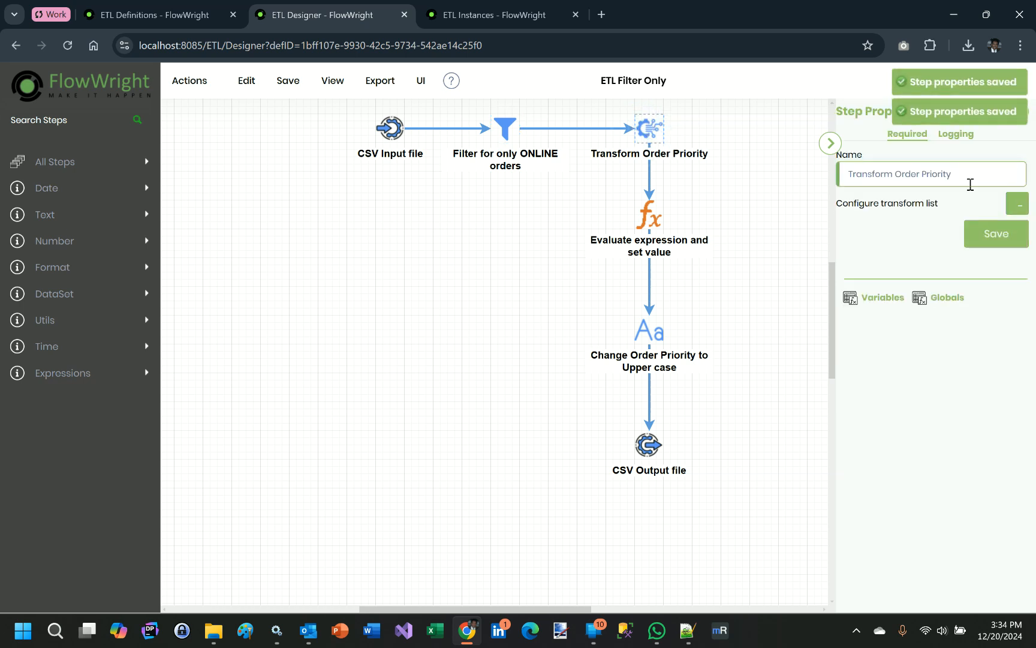
pyautogui.click(1018, 206)
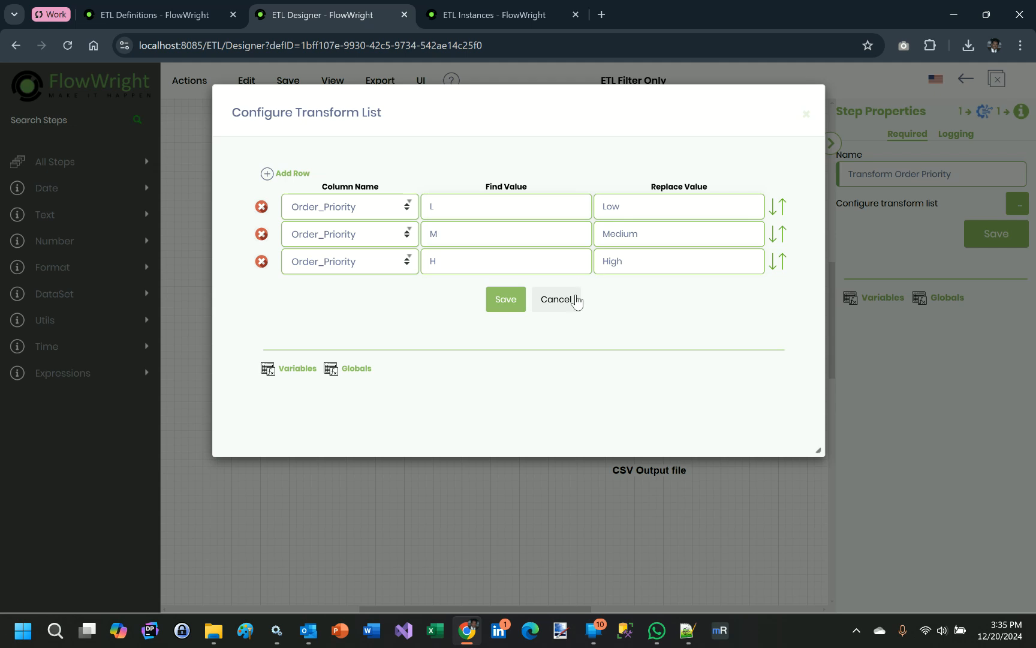
pyautogui.click(556, 300)
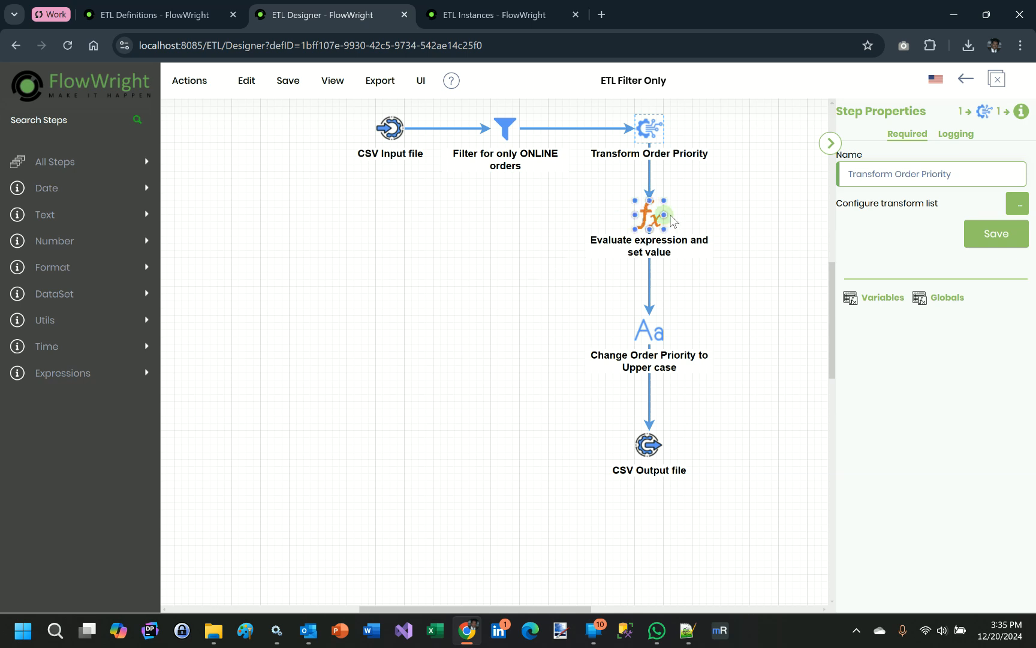
# Step: Review the expression list of the Evaluate expression step and the case type of Change Order Priority to Upper case, leaving both dialogs without saving
pyautogui.click(651, 215)
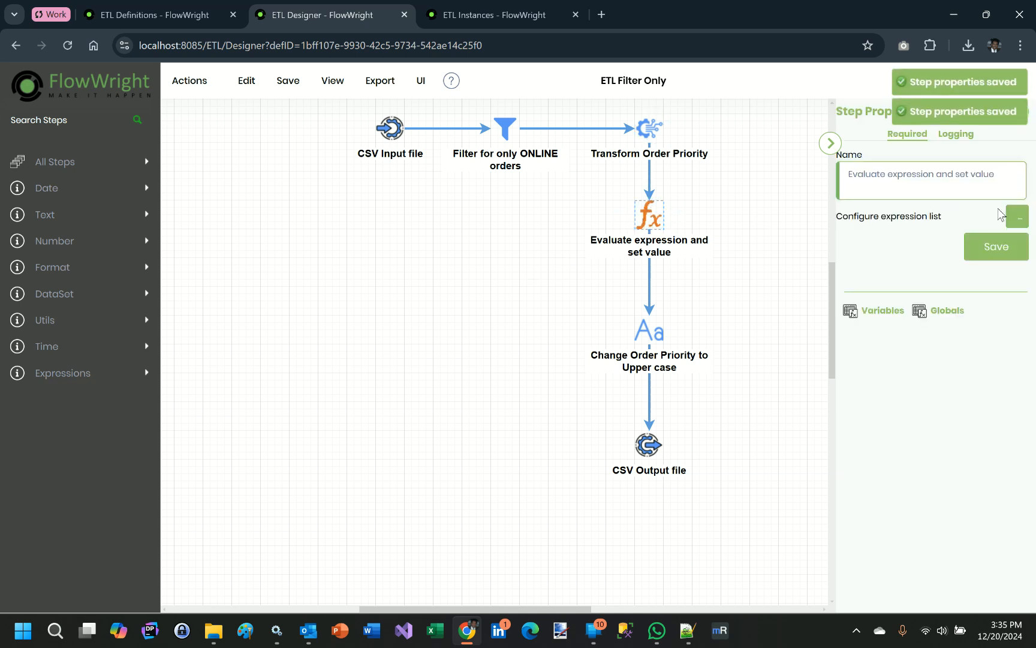
pyautogui.click(1016, 221)
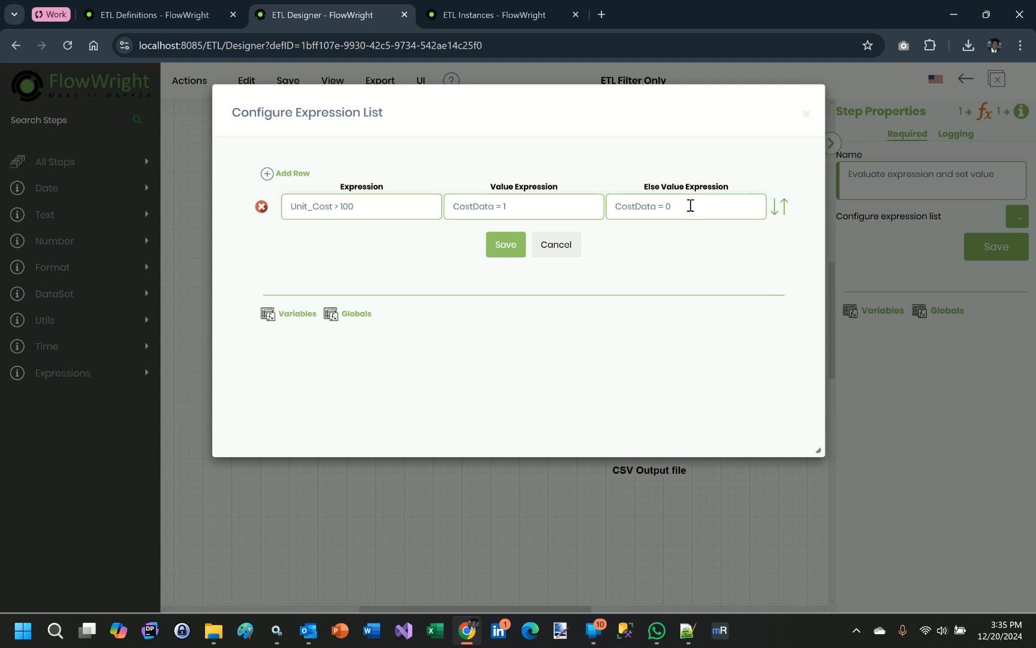
pyautogui.click(564, 254)
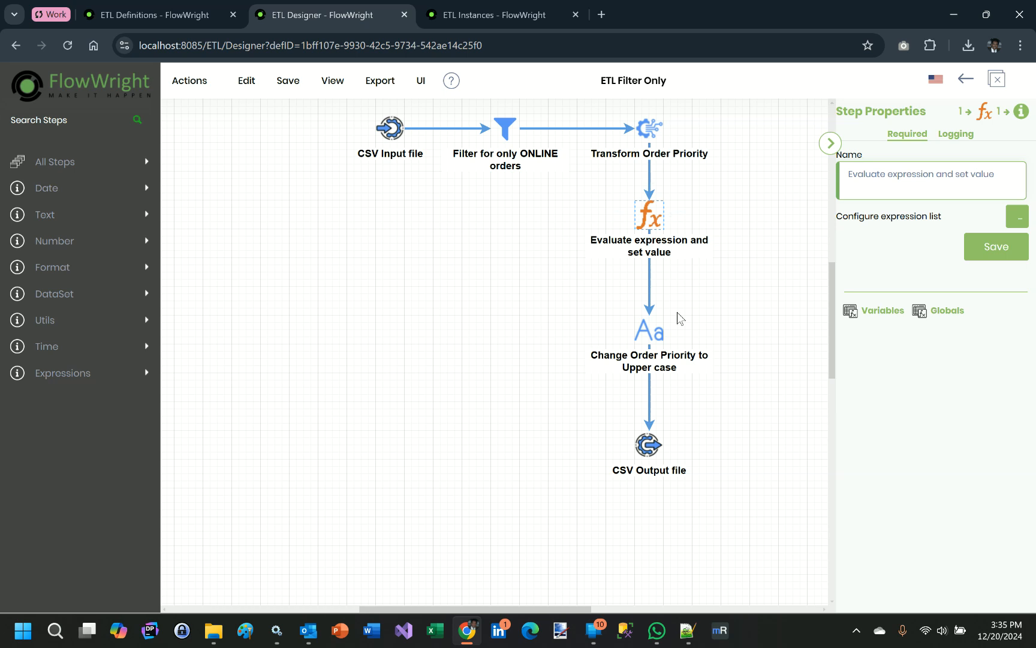
pyautogui.click(647, 350)
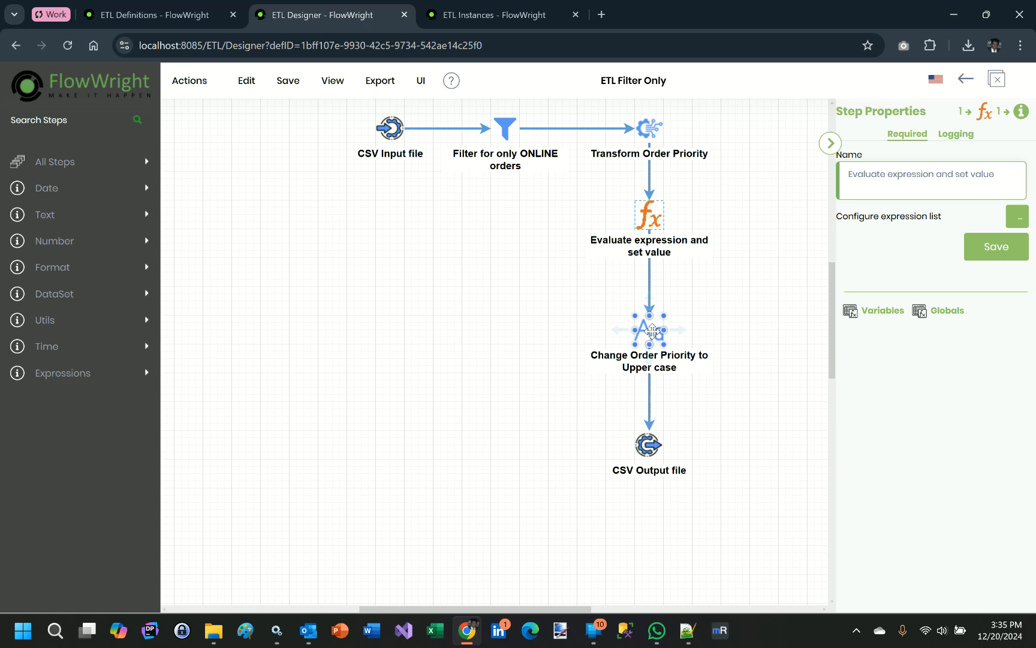
pyautogui.click(653, 330)
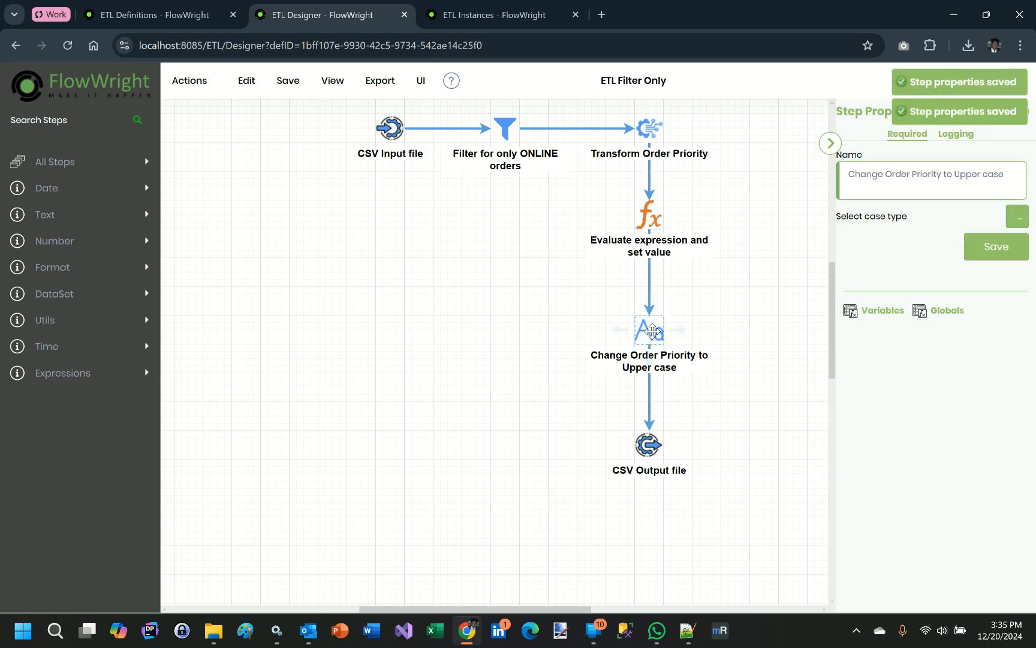
pyautogui.click(1018, 218)
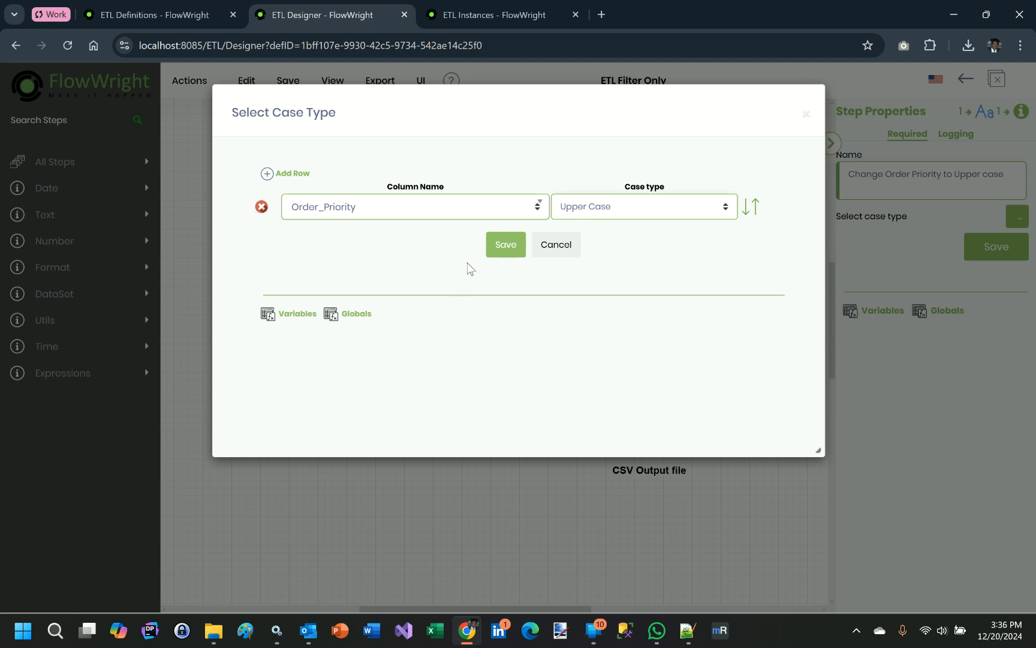
pyautogui.click(564, 254)
# Step: Inspect the output file path of the CSV Output file step and save the ETL definition
pyautogui.click(655, 446)
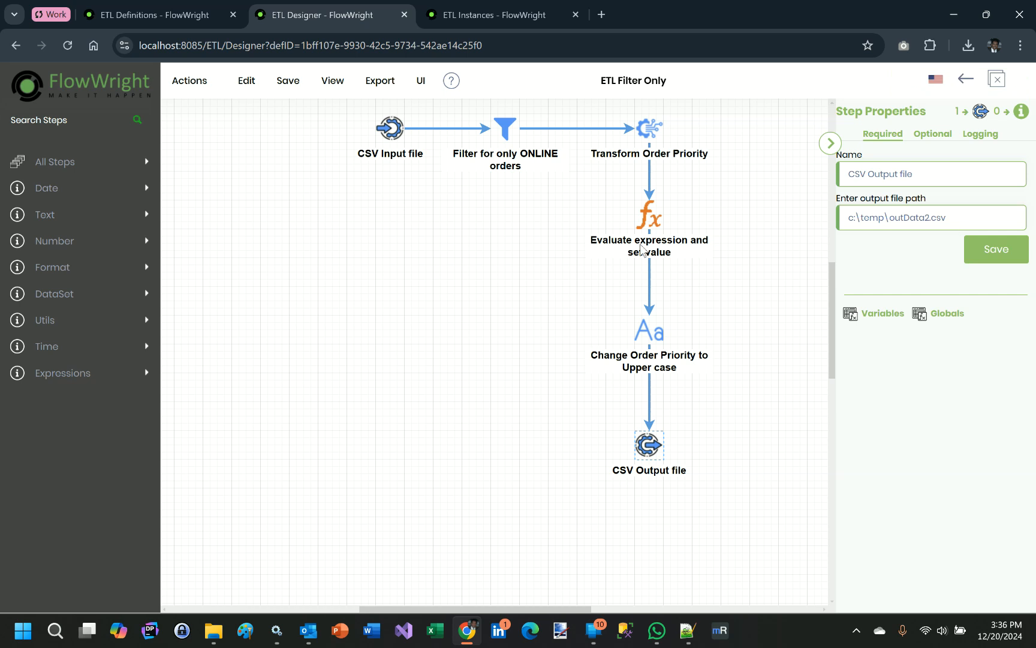
pyautogui.moveTo(289, 86)
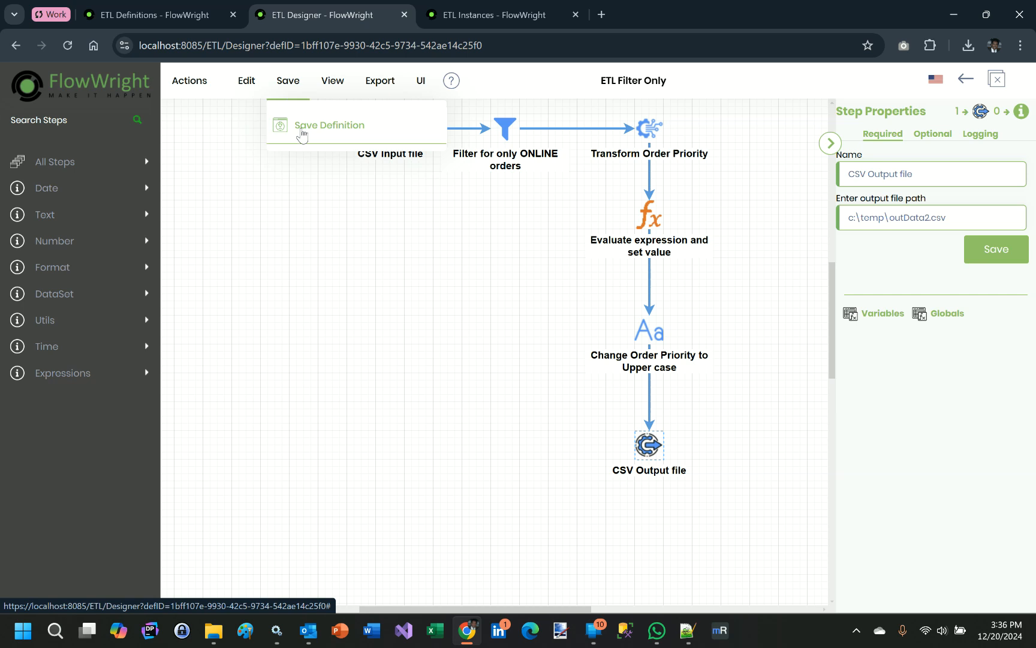
pyautogui.click(301, 135)
# Step: Create and execute an instance of the ETL Filter Only definition using a generated instance name
pyautogui.moveTo(198, 90)
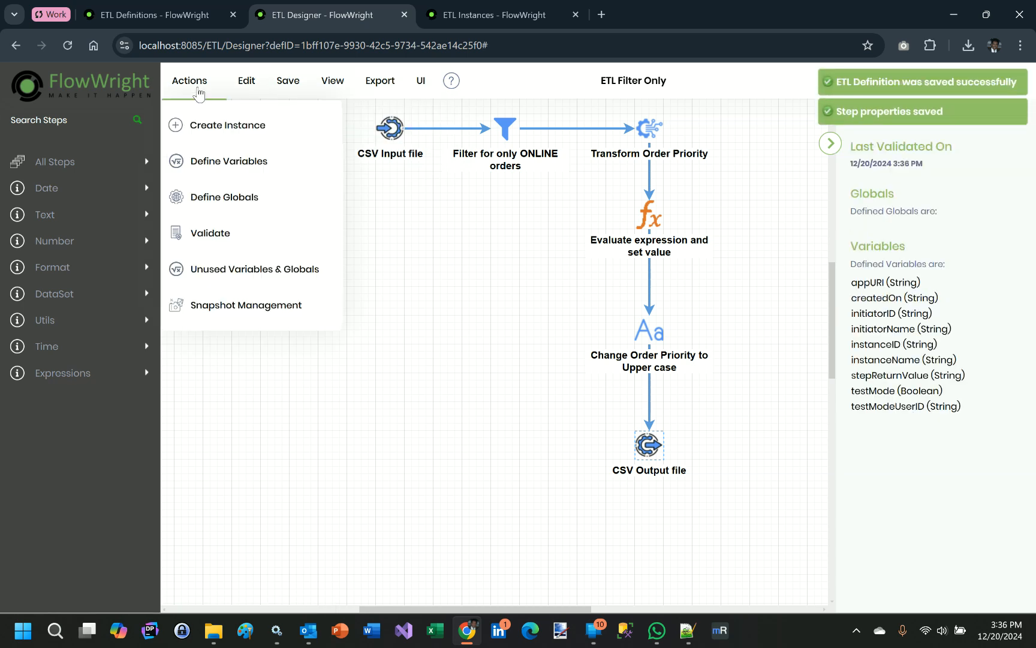
pyautogui.click(214, 122)
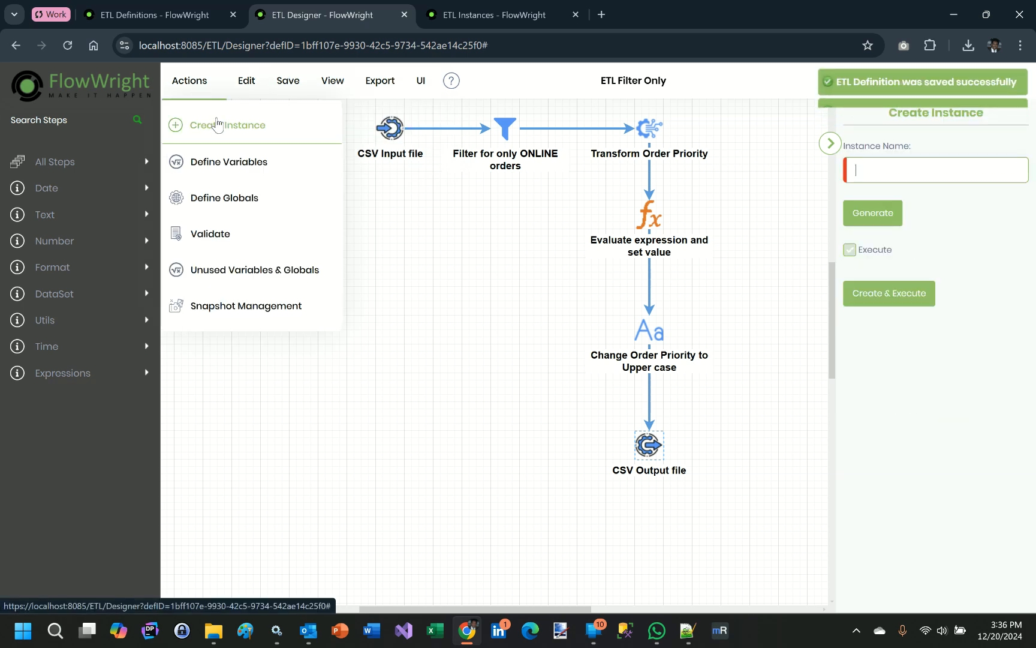
pyautogui.click(873, 216)
pyautogui.moveTo(959, 171); pyautogui.dragTo(854, 170)
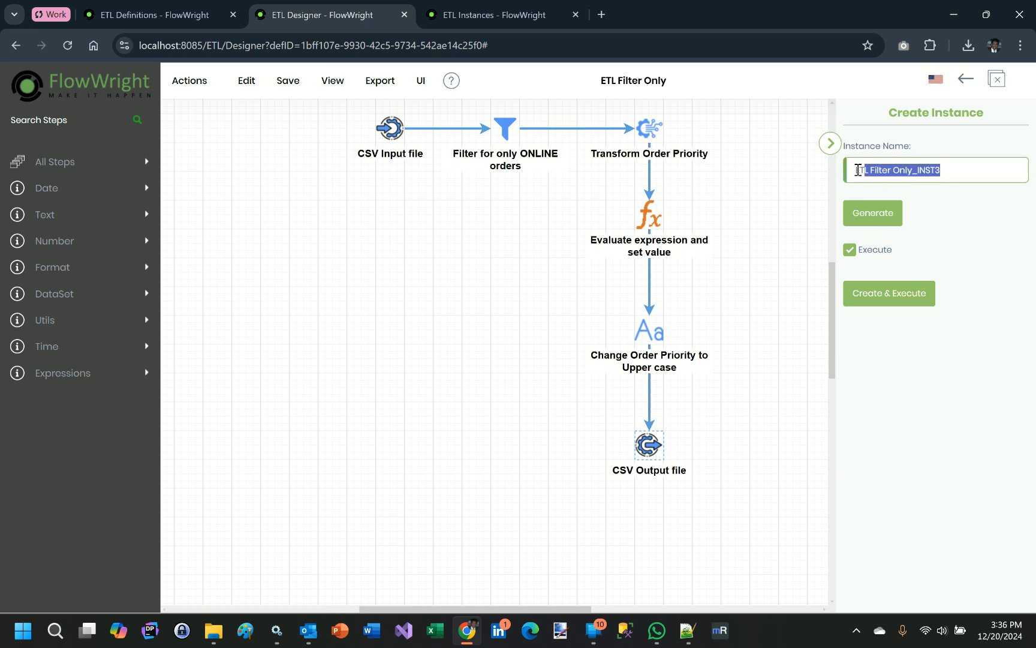
pyautogui.click(912, 297)
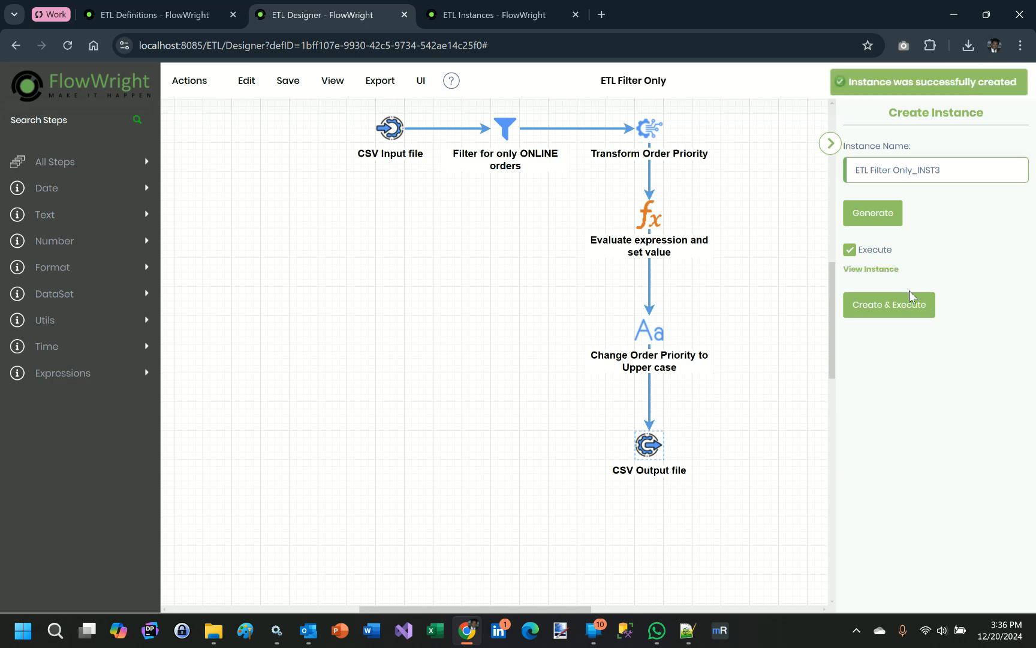
# Step: Refresh the ETL instances list, examine the rendered step diagram of ETL Filter Only_INST3, and close the rendered instance
pyautogui.click(493, 20)
pyautogui.click(998, 172)
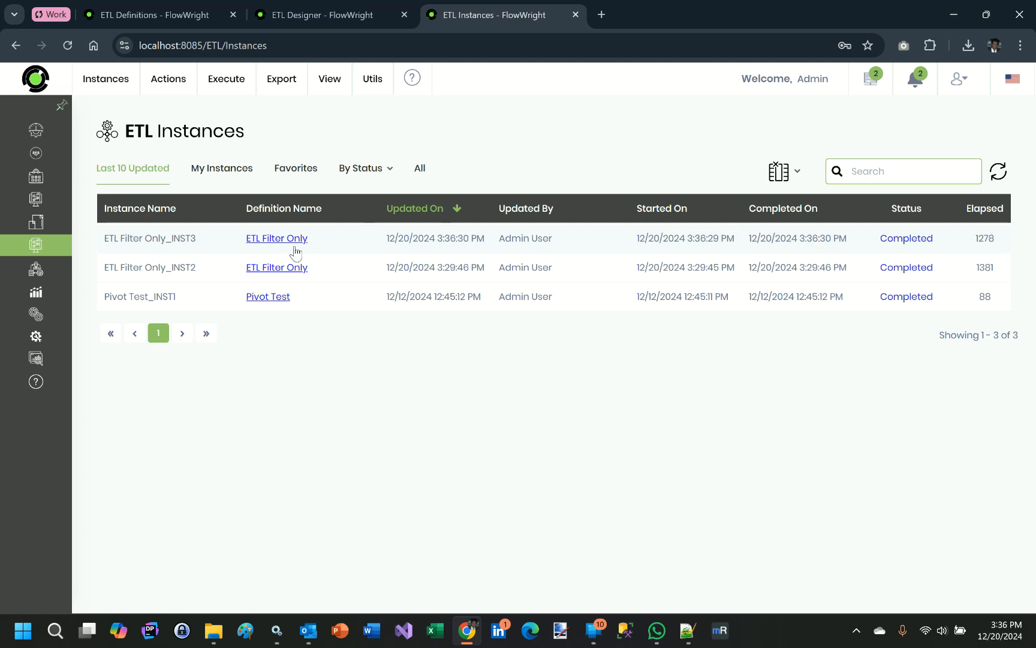
pyautogui.doubleClick(167, 238)
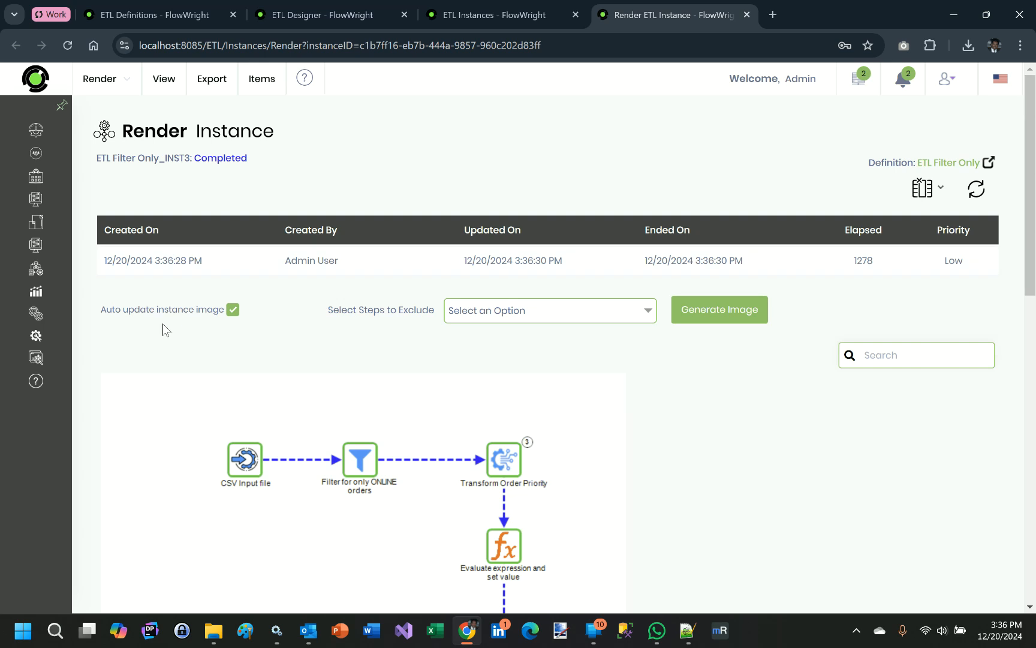
pyautogui.scroll(-3, 173, 358)
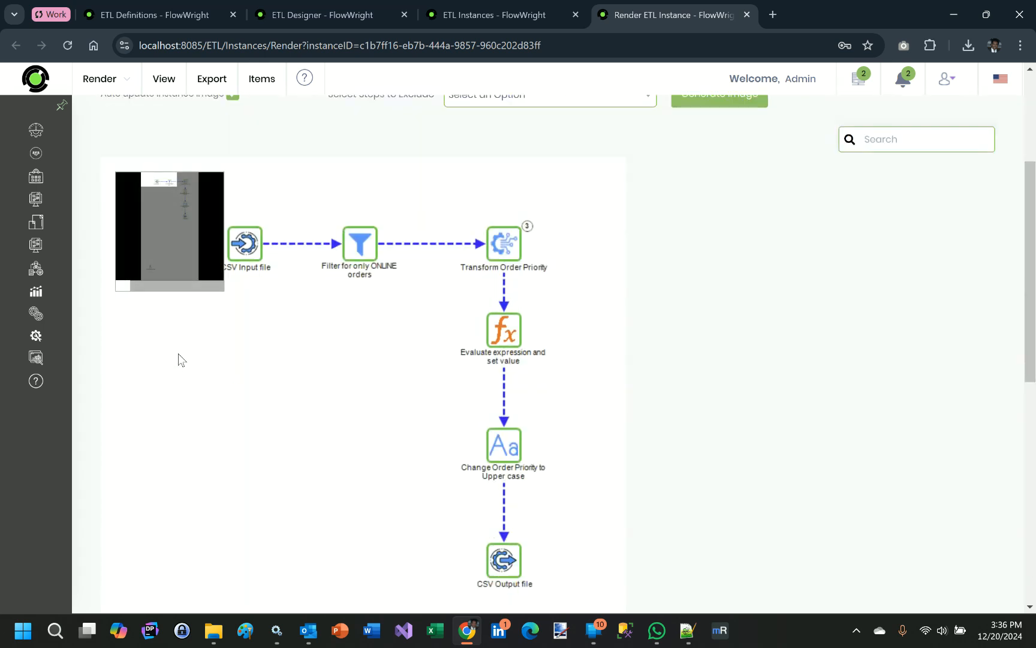
pyautogui.moveTo(163, 284); pyautogui.dragTo(114, 172)
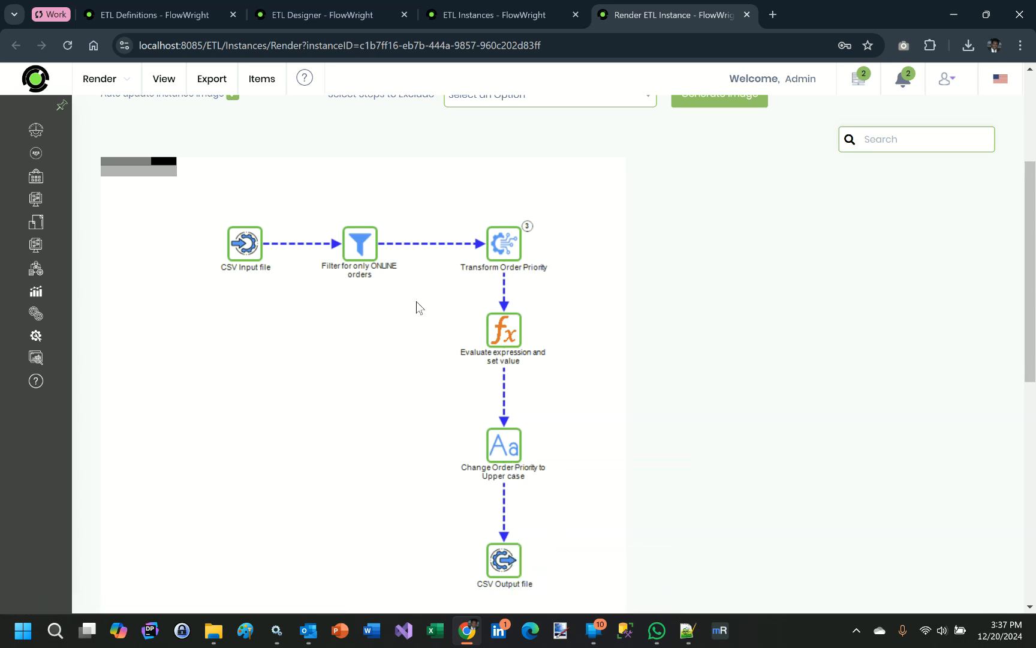
pyautogui.moveTo(60, 213)
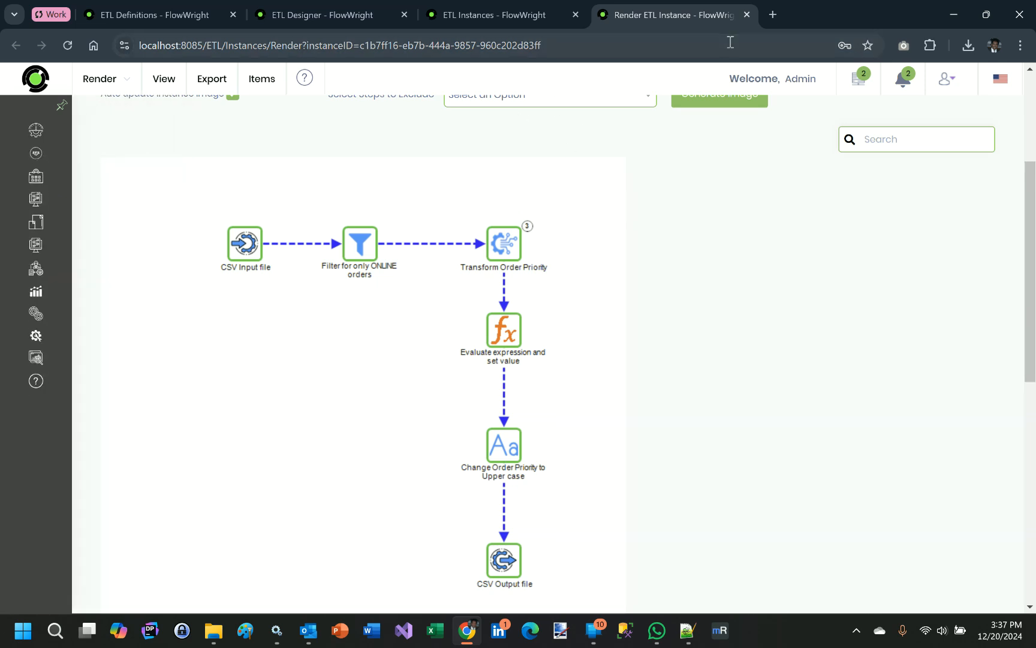
pyautogui.click(746, 16)
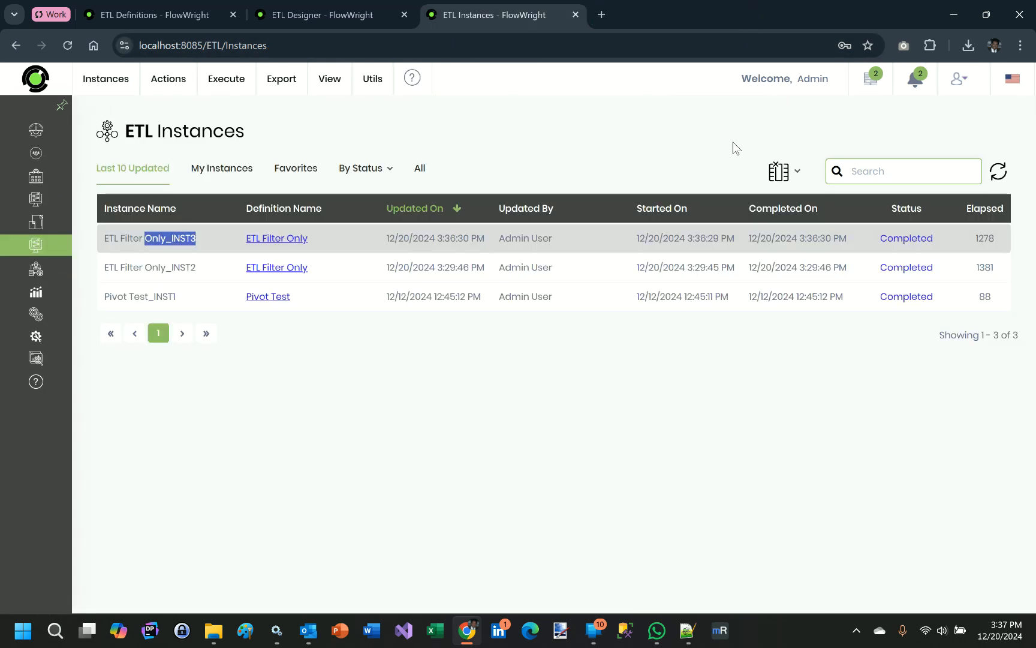
# Step: Switch to File Explorer, open outData2.csv from the Temp folder in Excel, examine the Sales_Channel column and return to the ETL instances
pyautogui.click(205, 630)
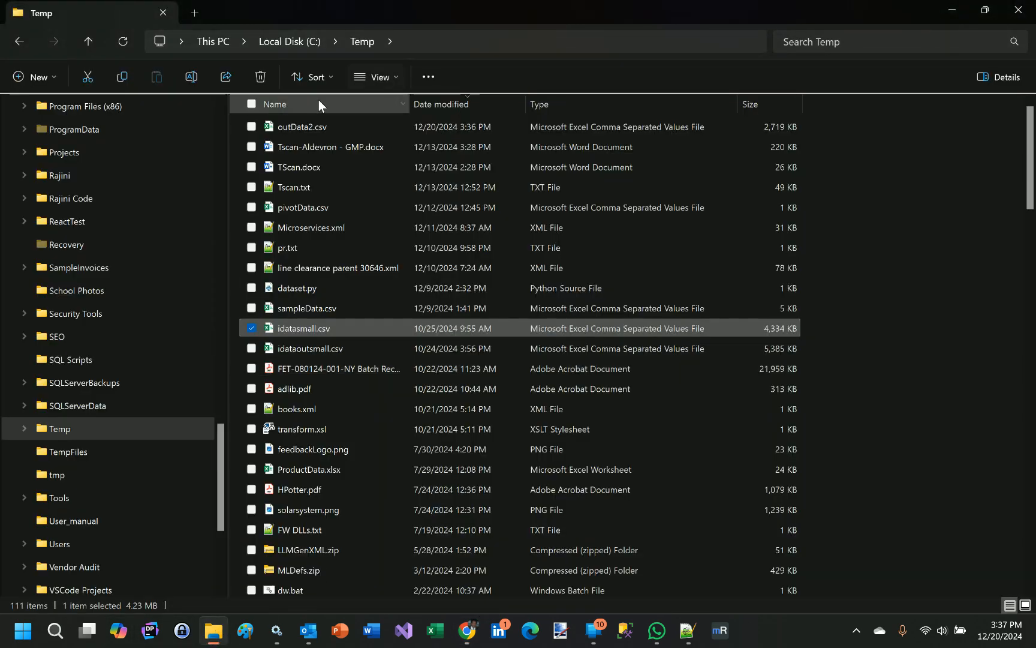
pyautogui.doubleClick(321, 130)
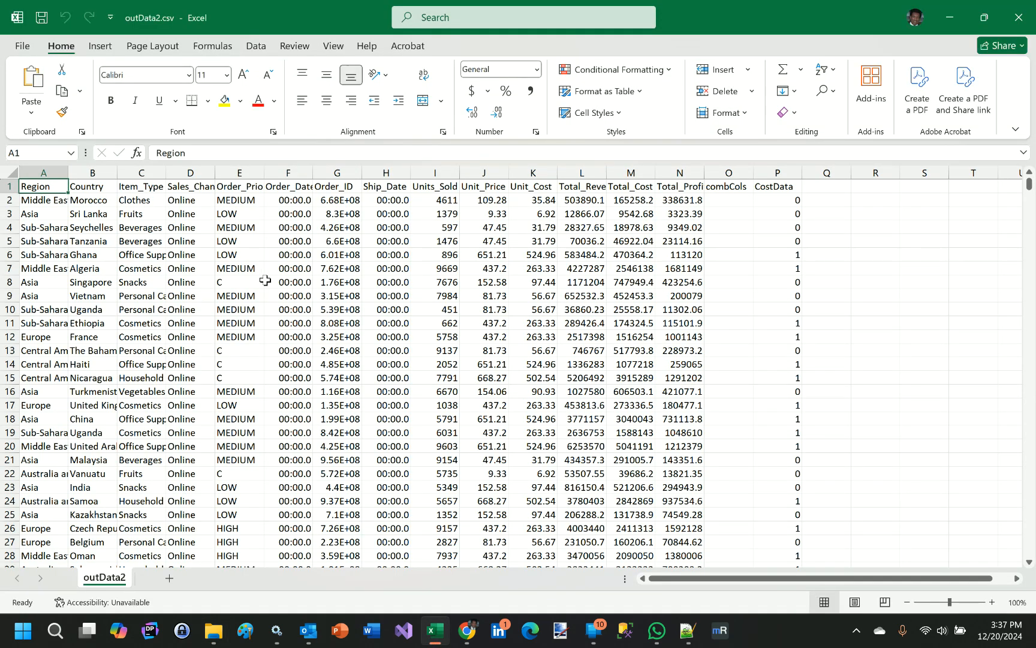
pyautogui.click(192, 172)
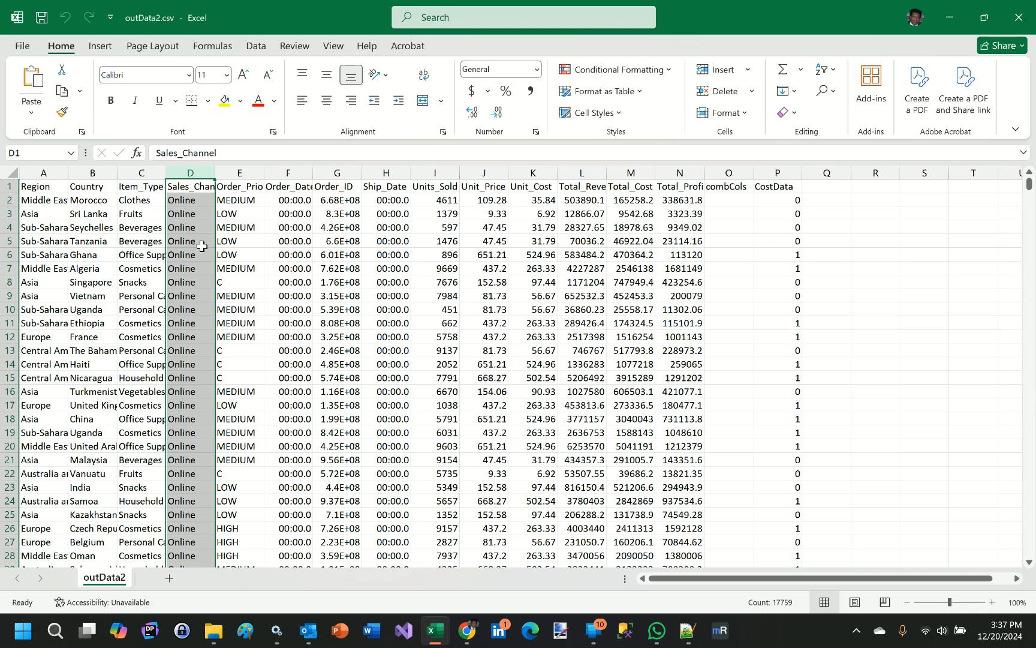
pyautogui.click(257, 214)
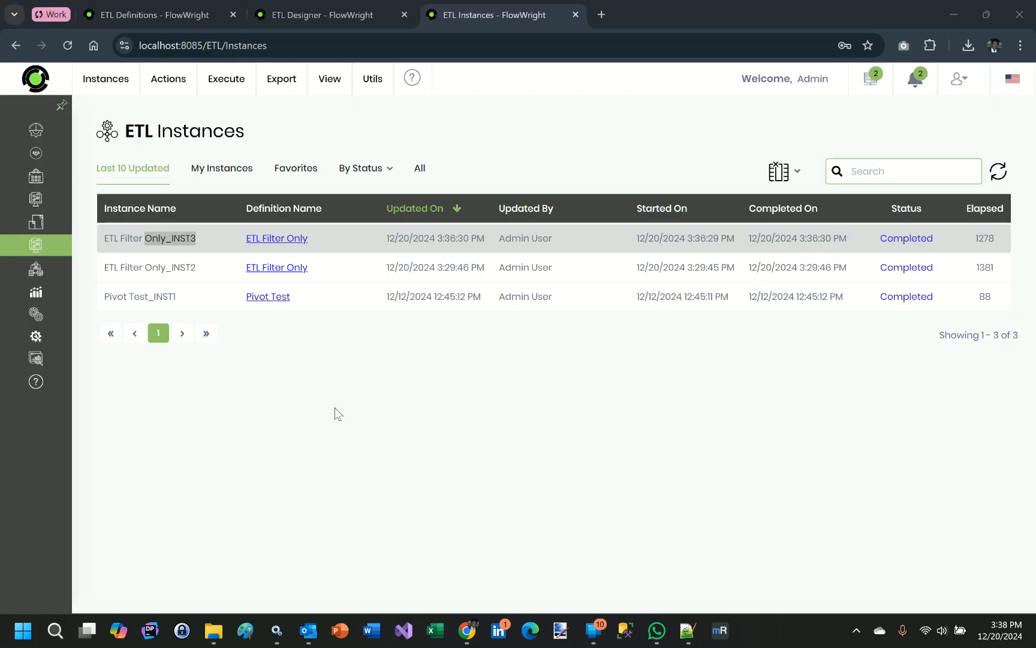
# Step: Review the action, export and utility commands available for ETL instances
pyautogui.click(170, 83)
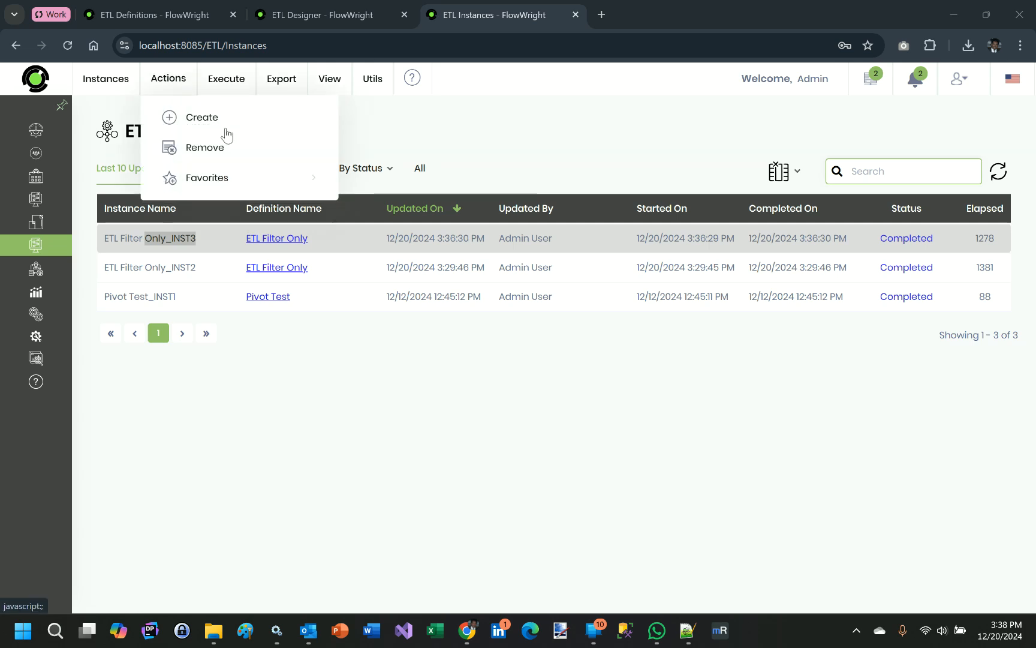
pyautogui.click(373, 78)
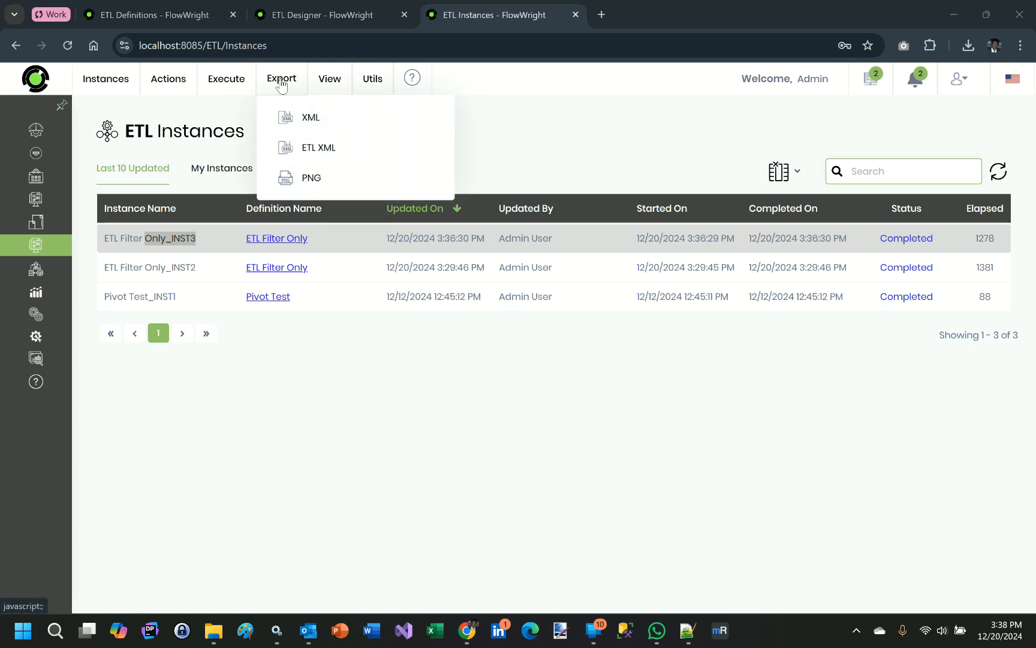
pyautogui.moveTo(346, 79)
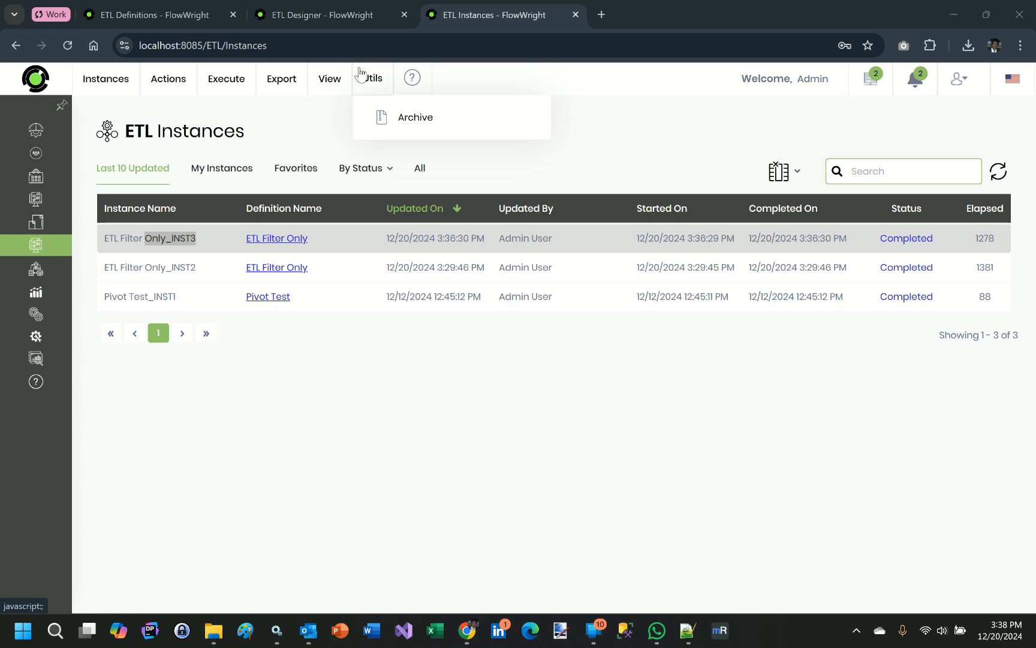
# Step: Open the system status logs and display the ETL log entries
pyautogui.moveTo(65, 363)
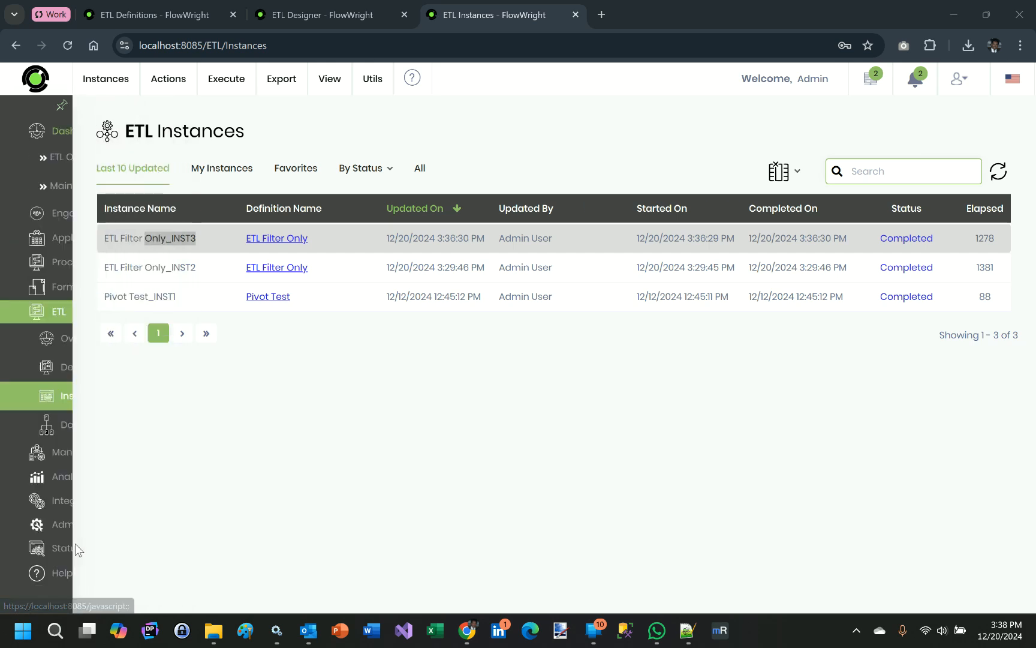
pyautogui.click(71, 547)
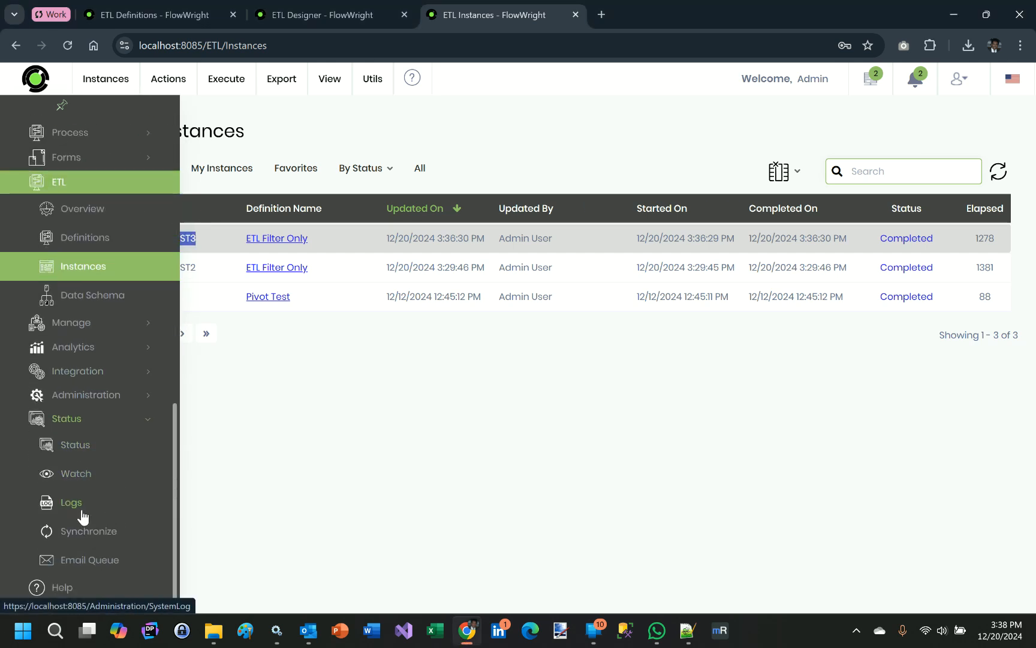
pyautogui.click(72, 507)
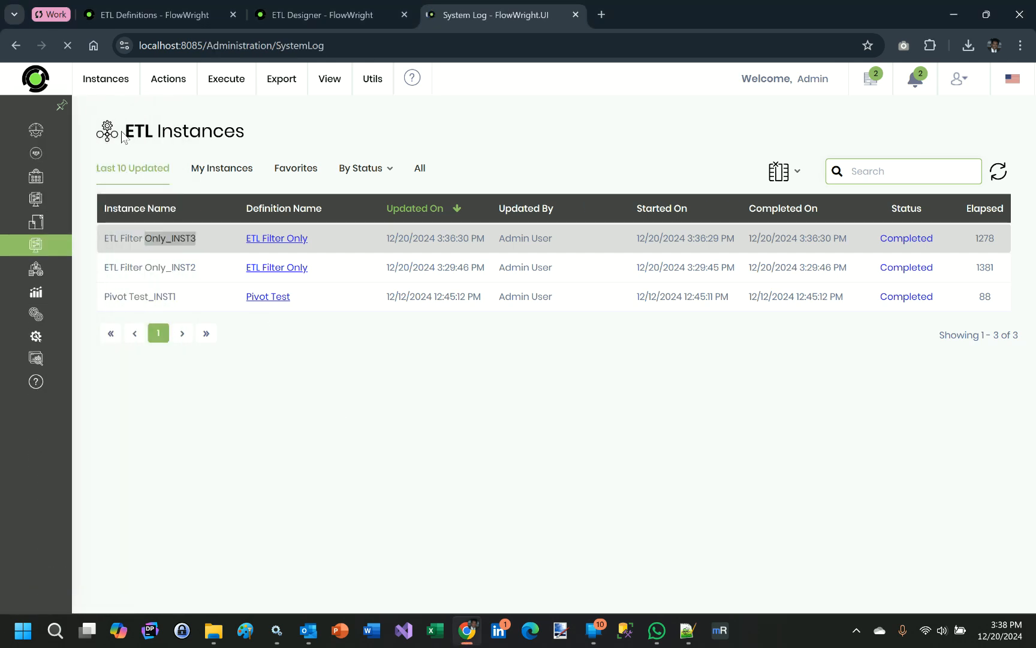
pyautogui.moveTo(114, 71)
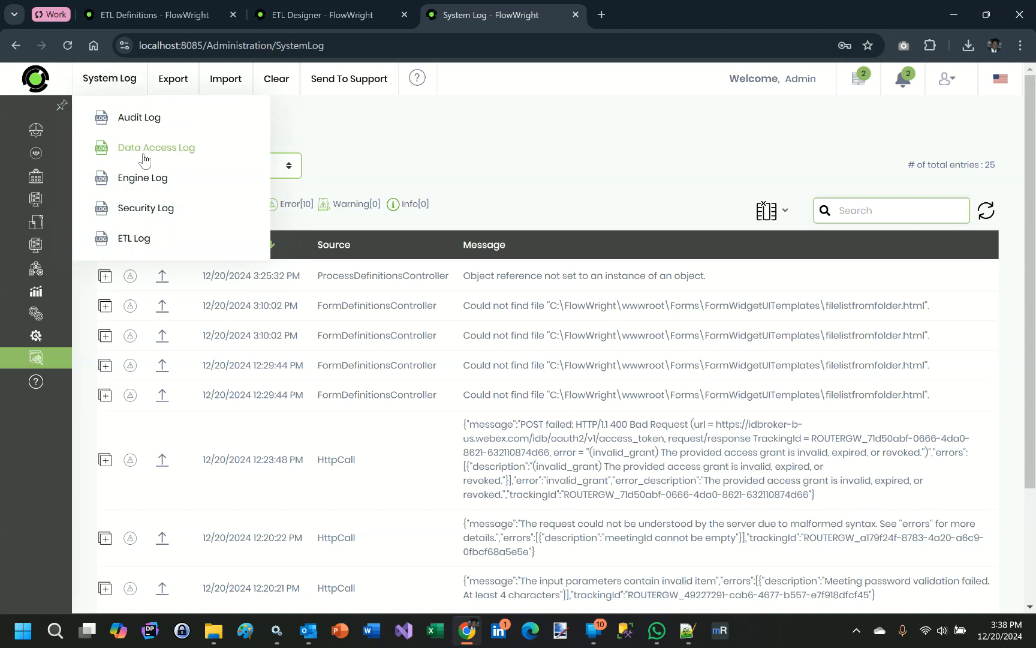
pyautogui.click(146, 208)
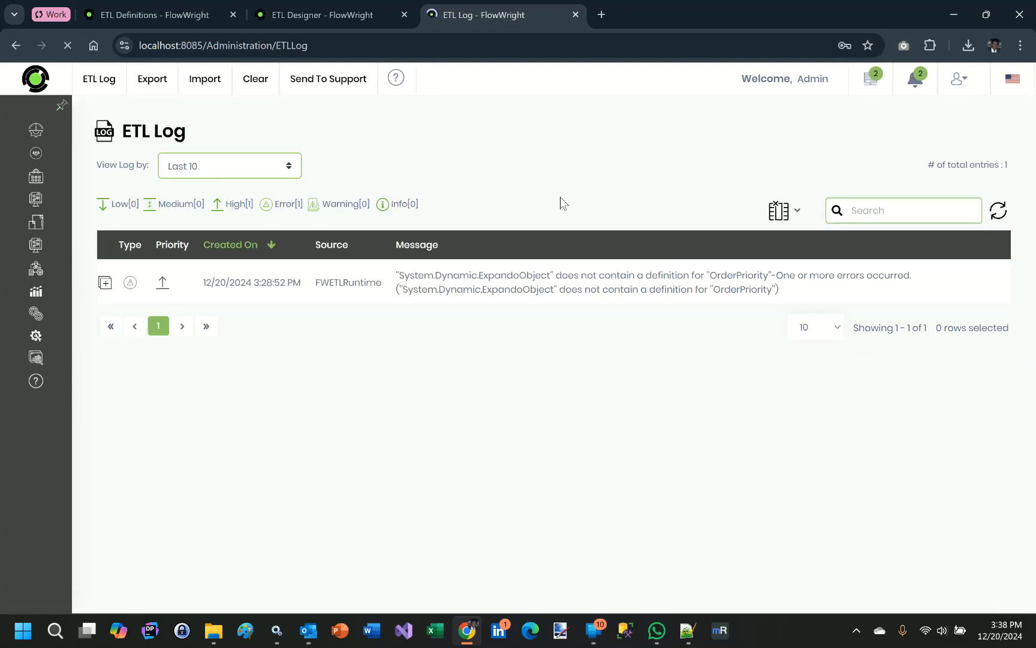